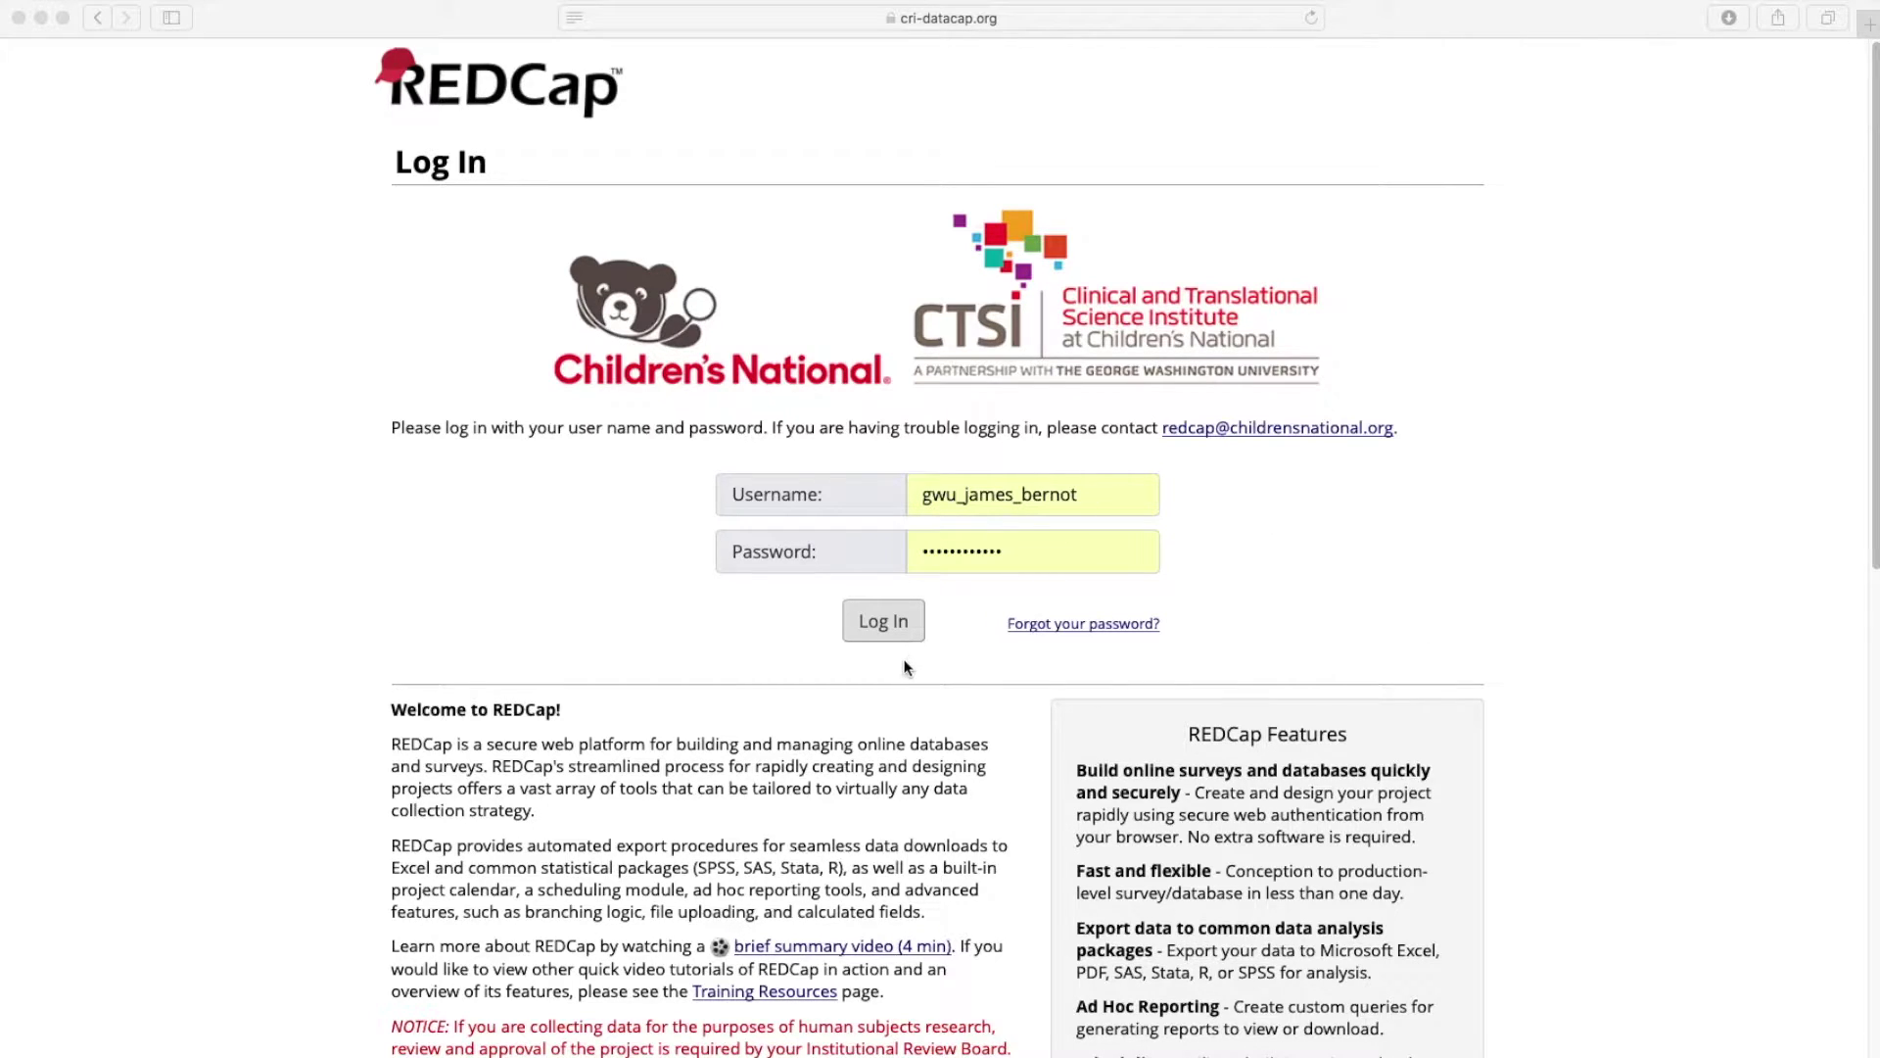
Submit the REDCap log-in form with the account username and password filled in.
click(899, 631)
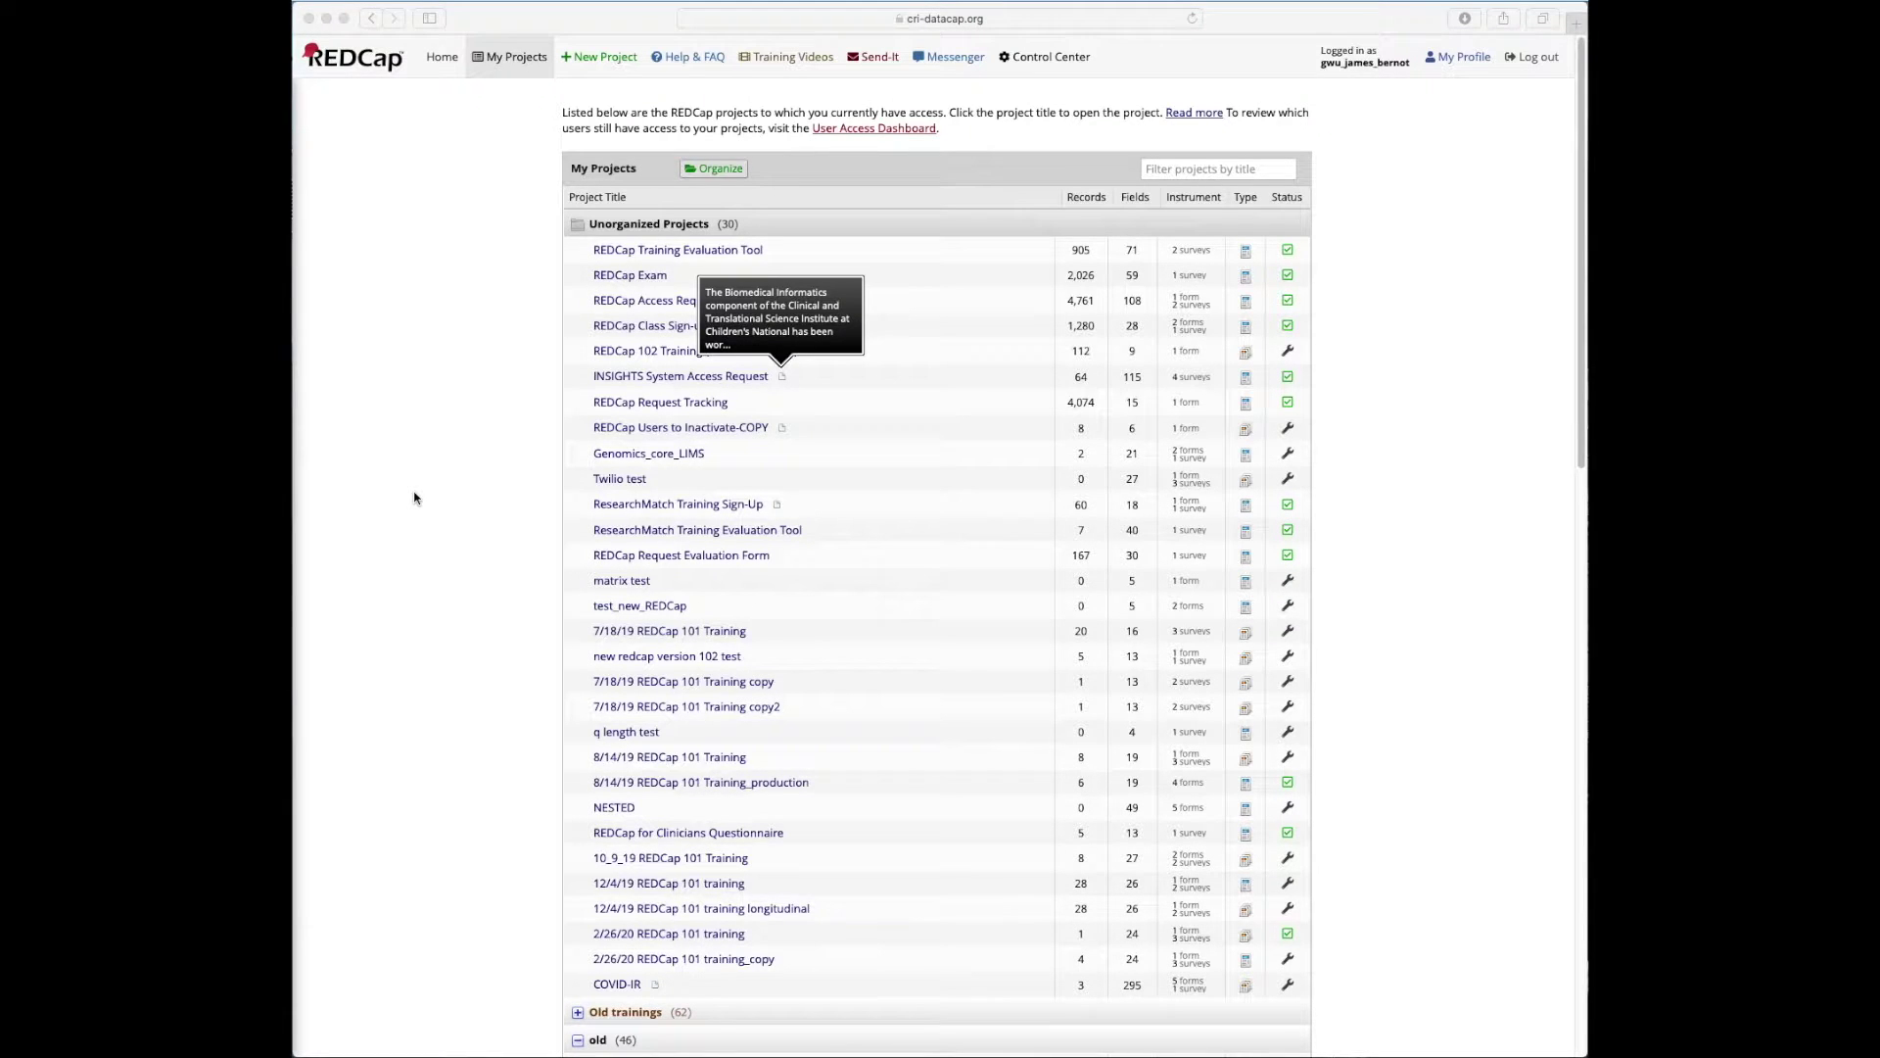
Sign in, then visit the Home page and the My Projects list.
click(414, 498)
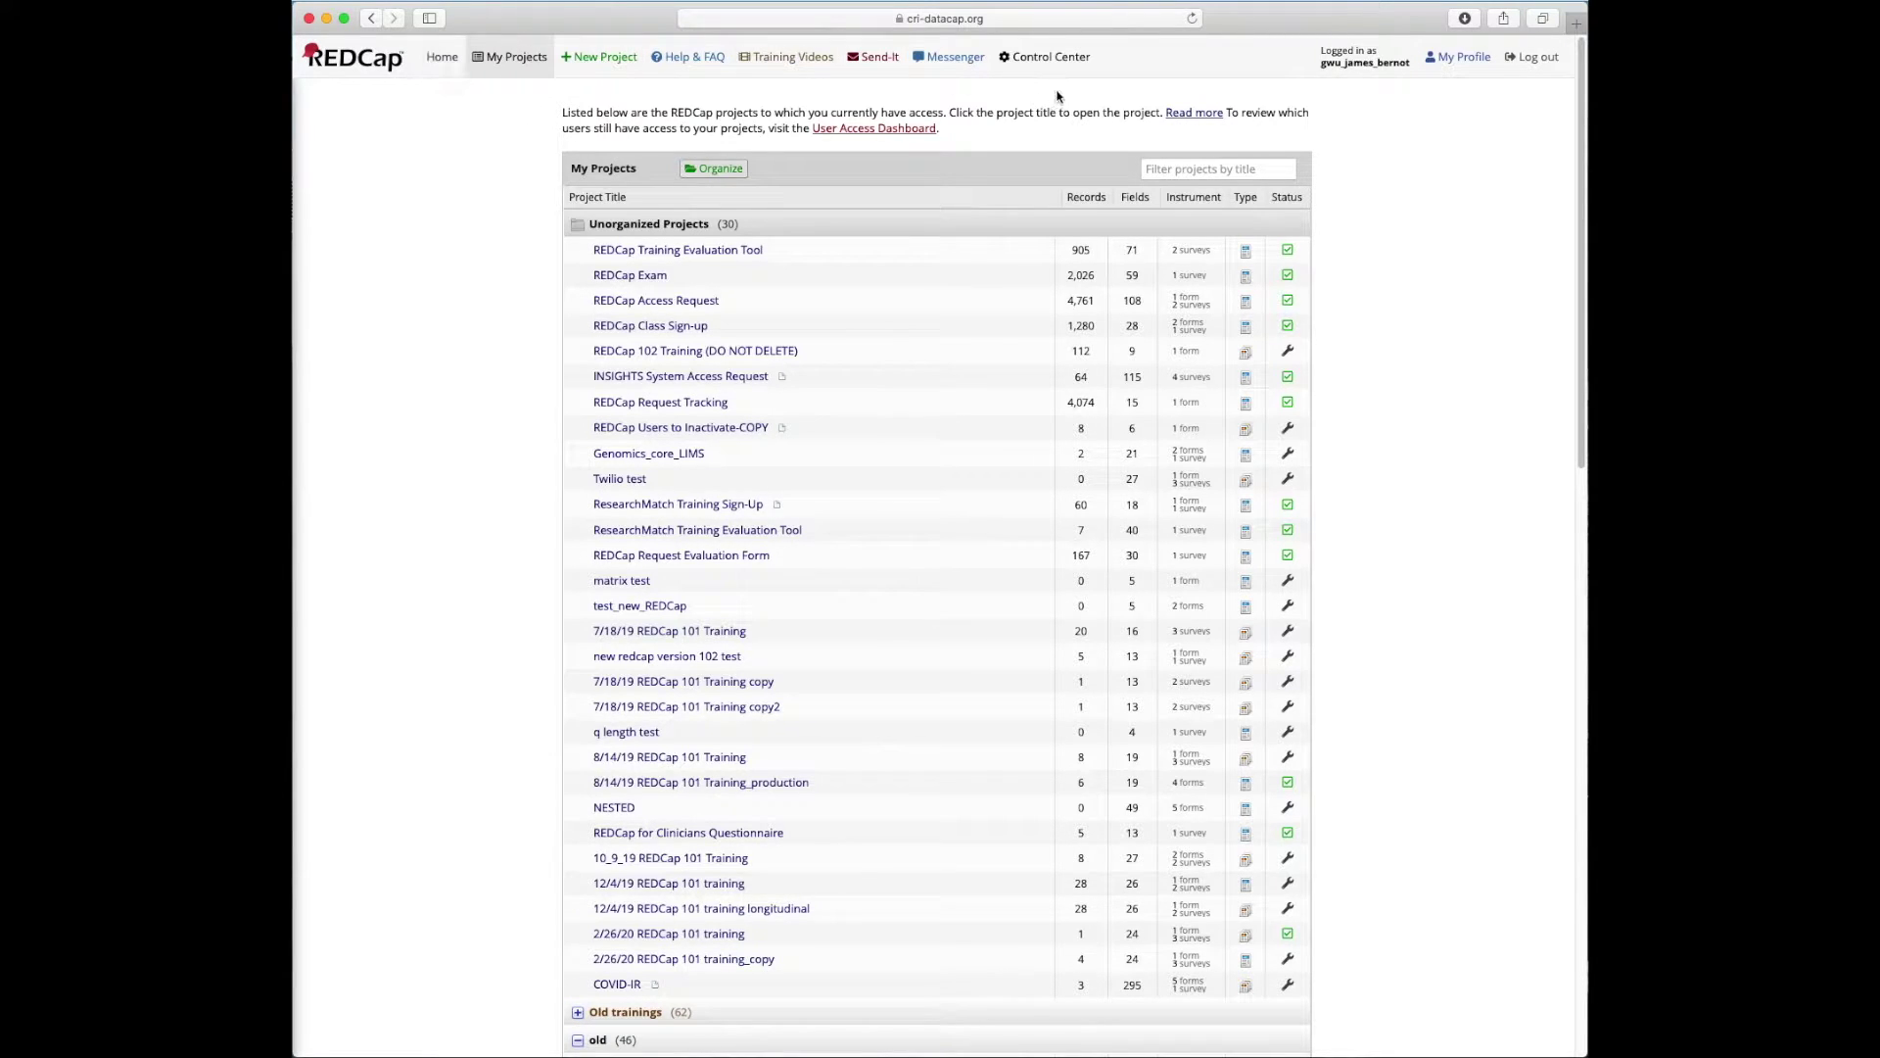
click(442, 61)
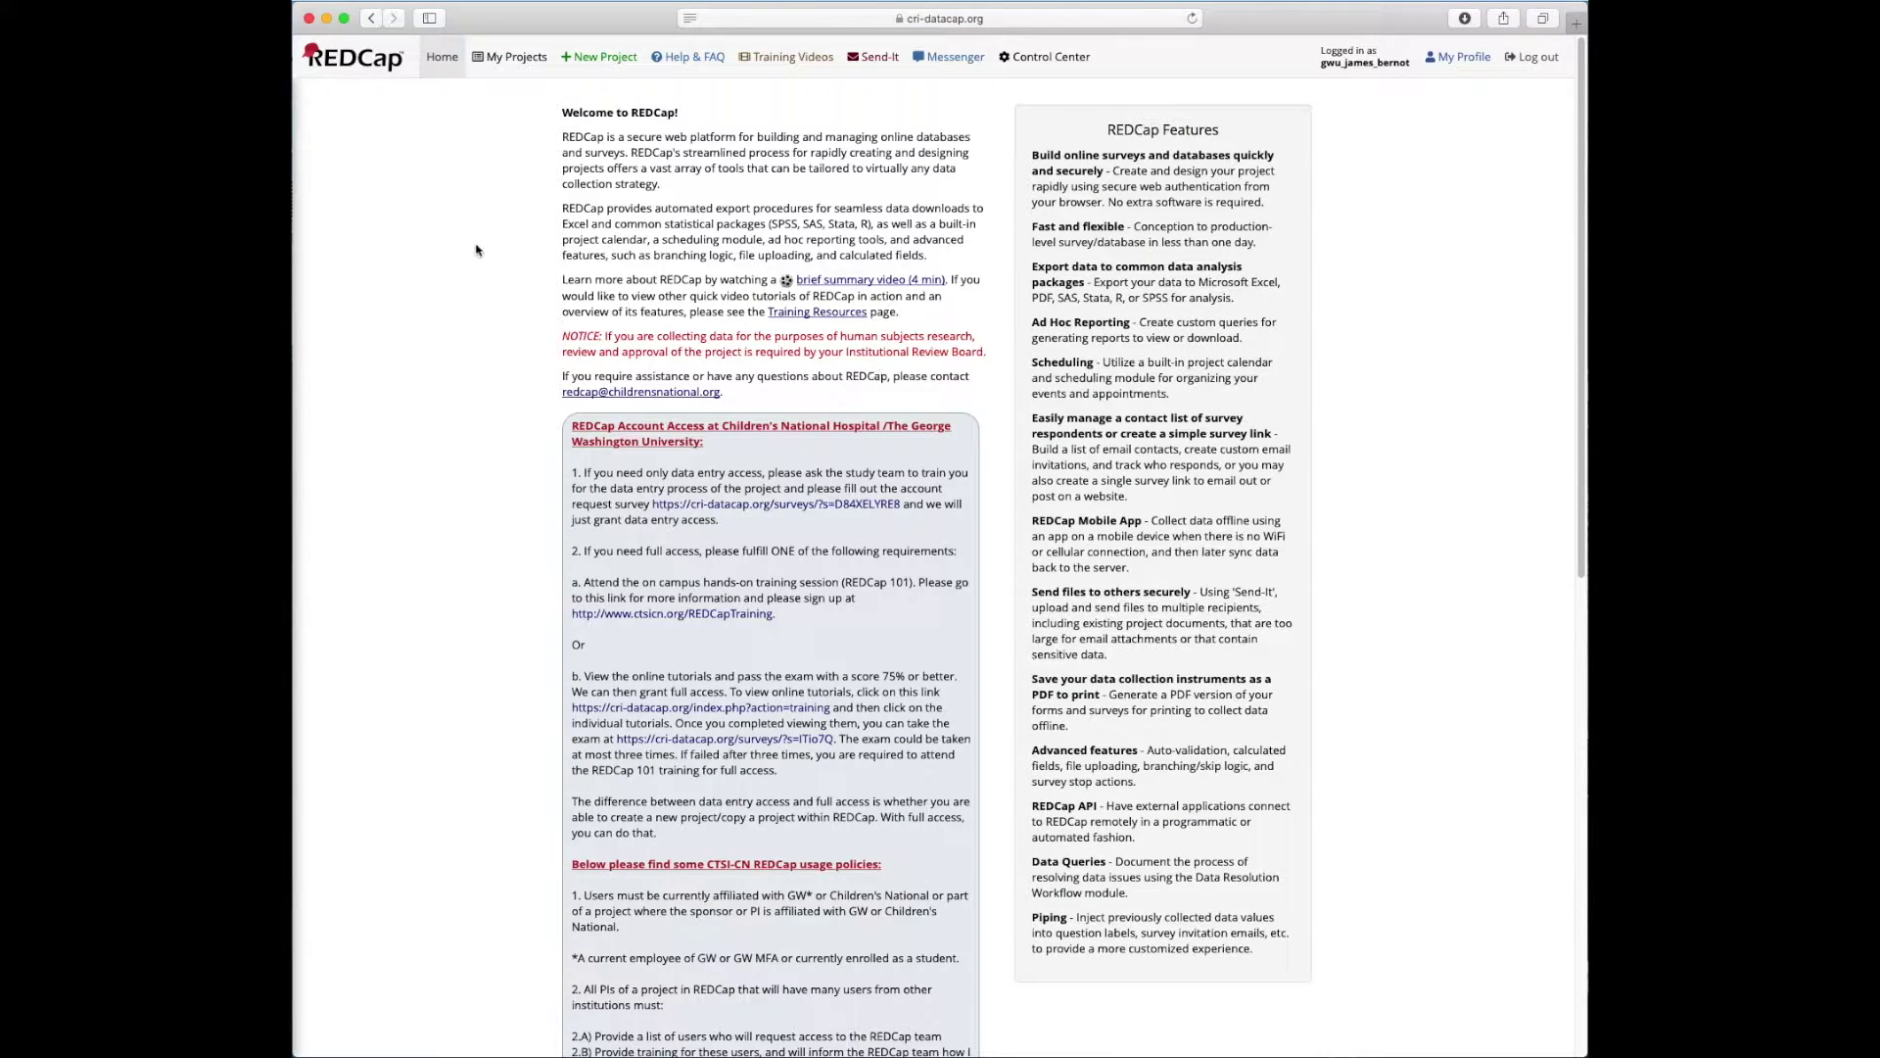
click(512, 58)
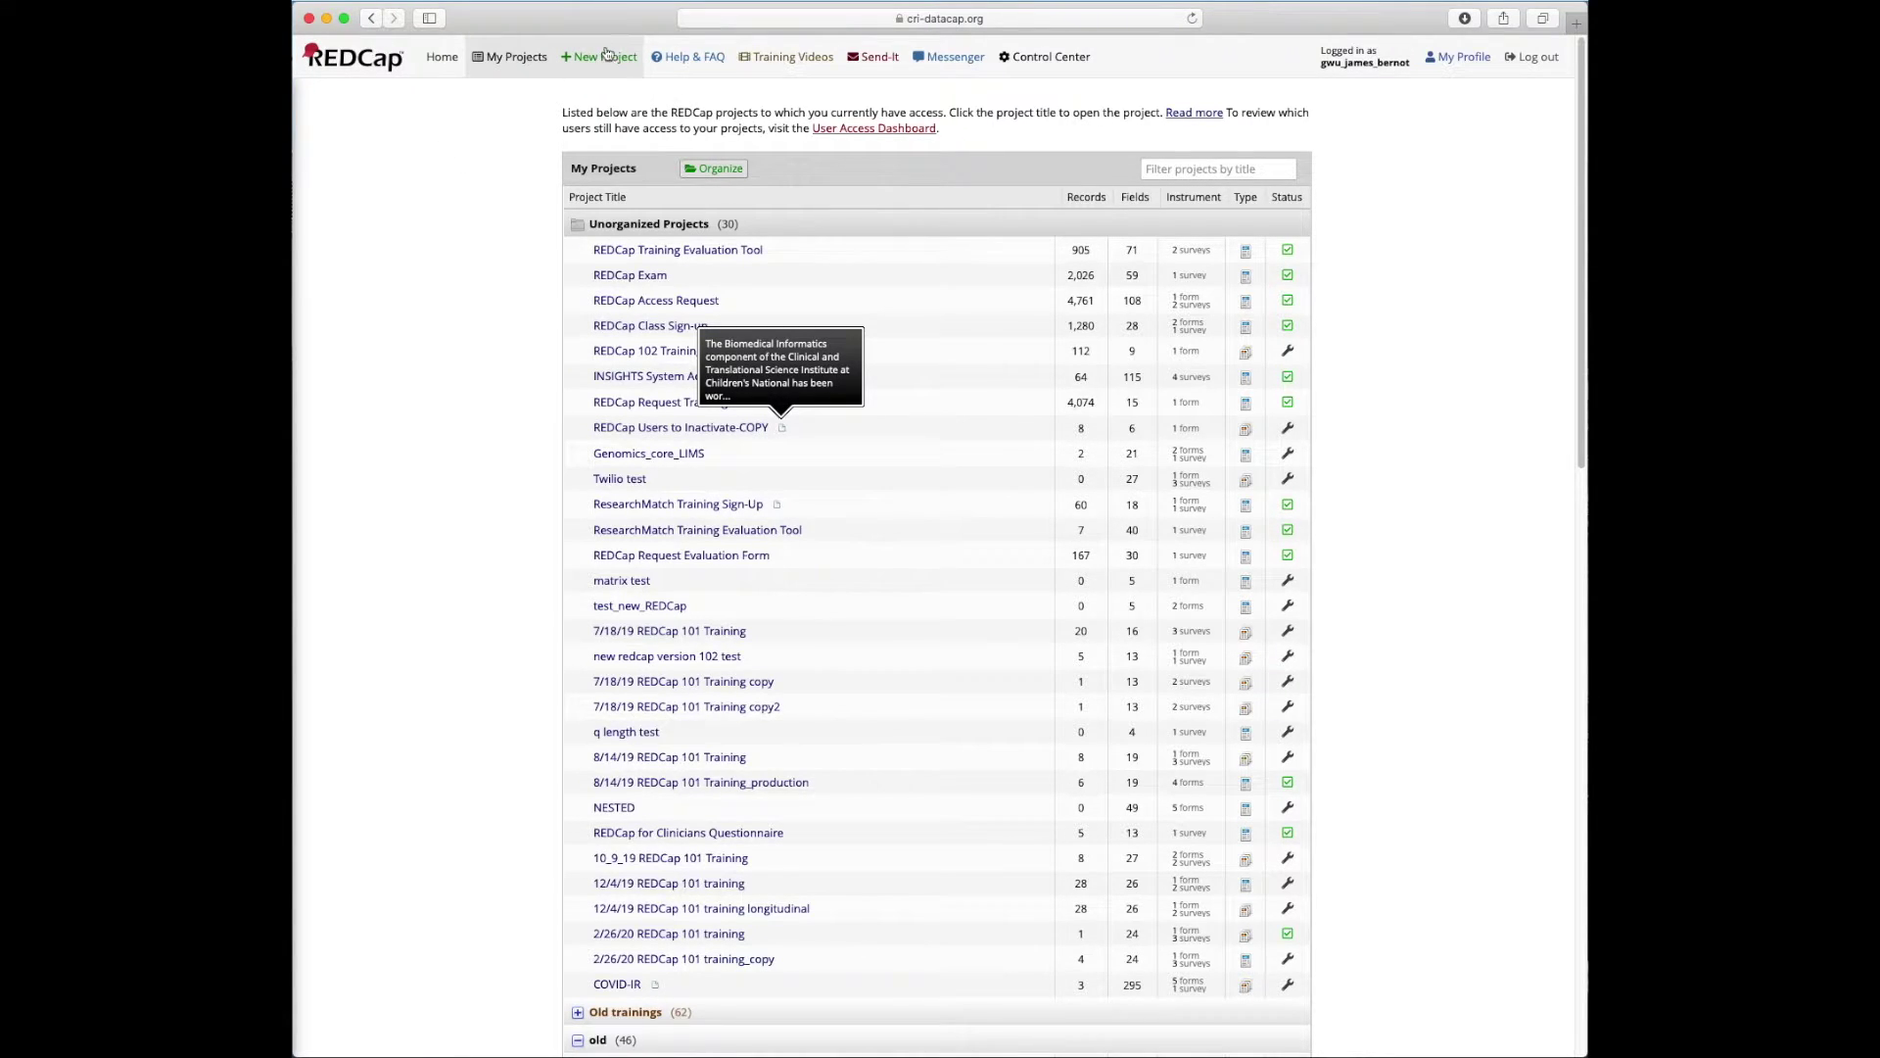
Browse the General questions on the Help & FAQ page.
click(689, 61)
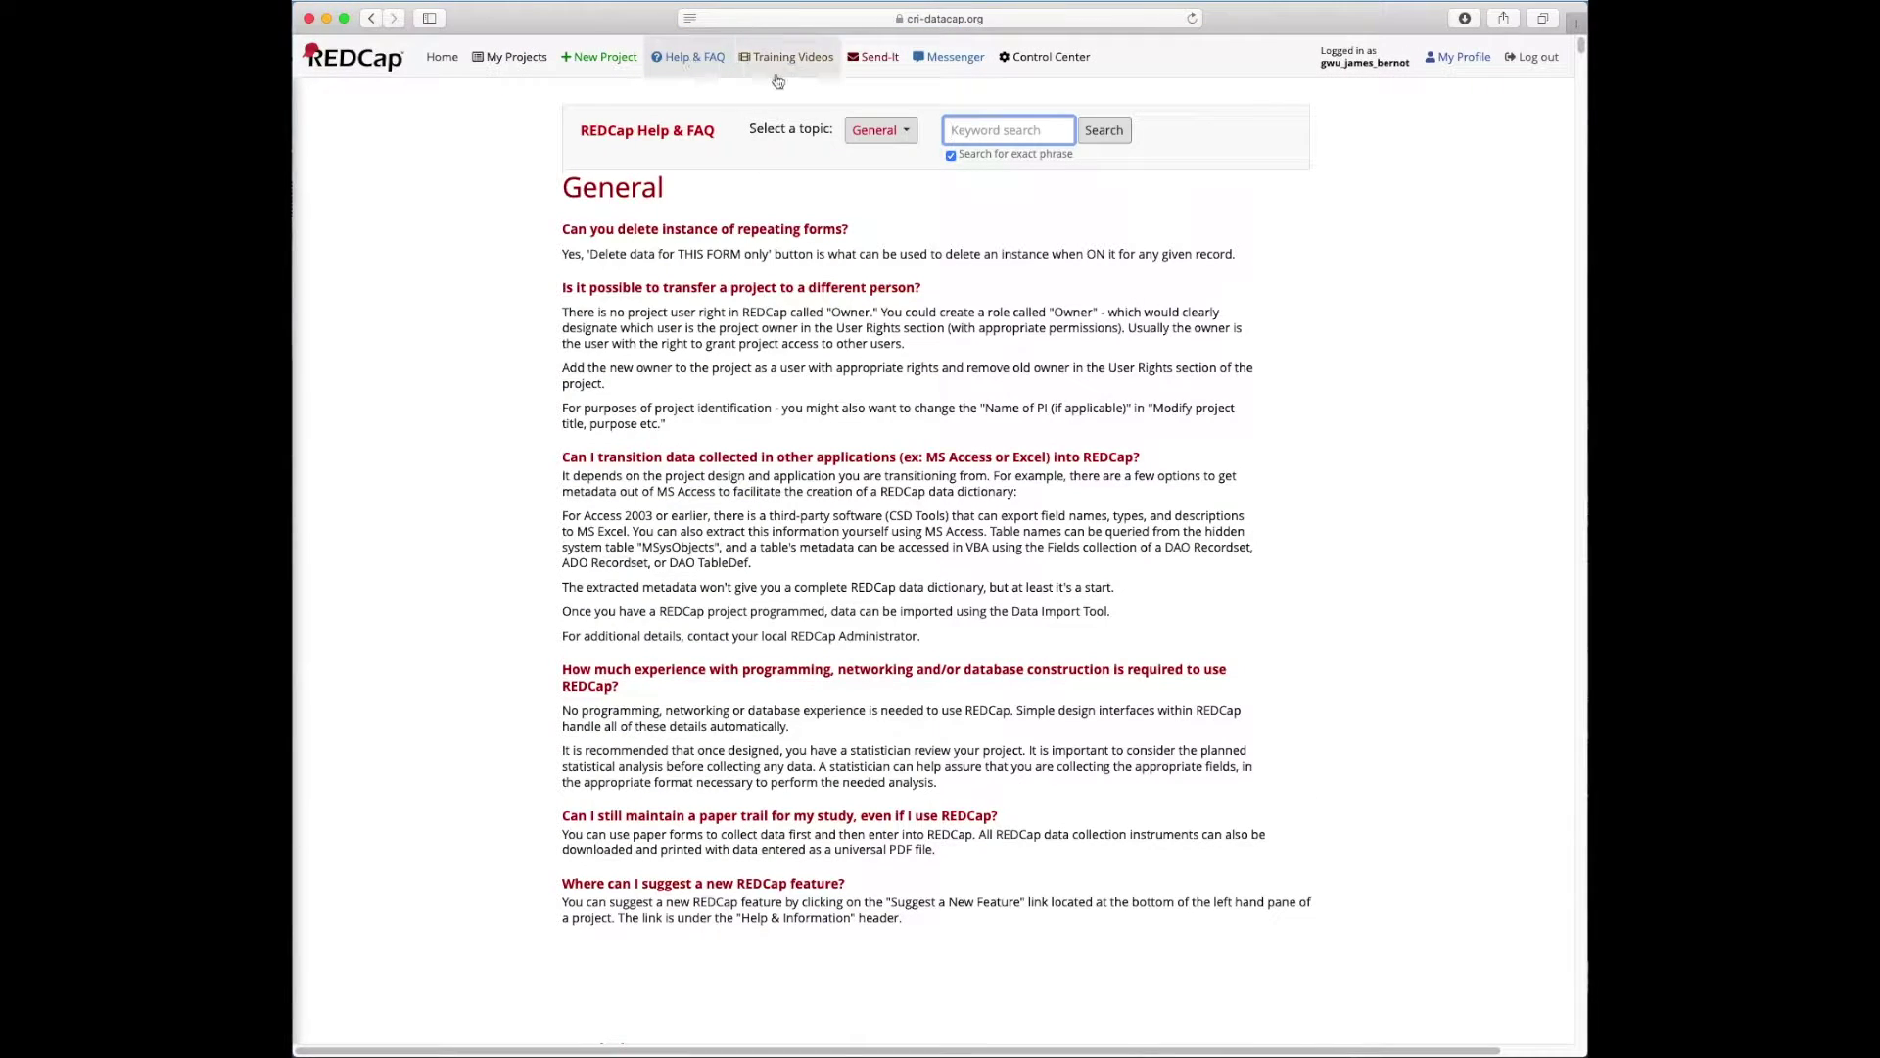
scroll(832, 534, down, 10)
scroll(832, 534, down, 20)
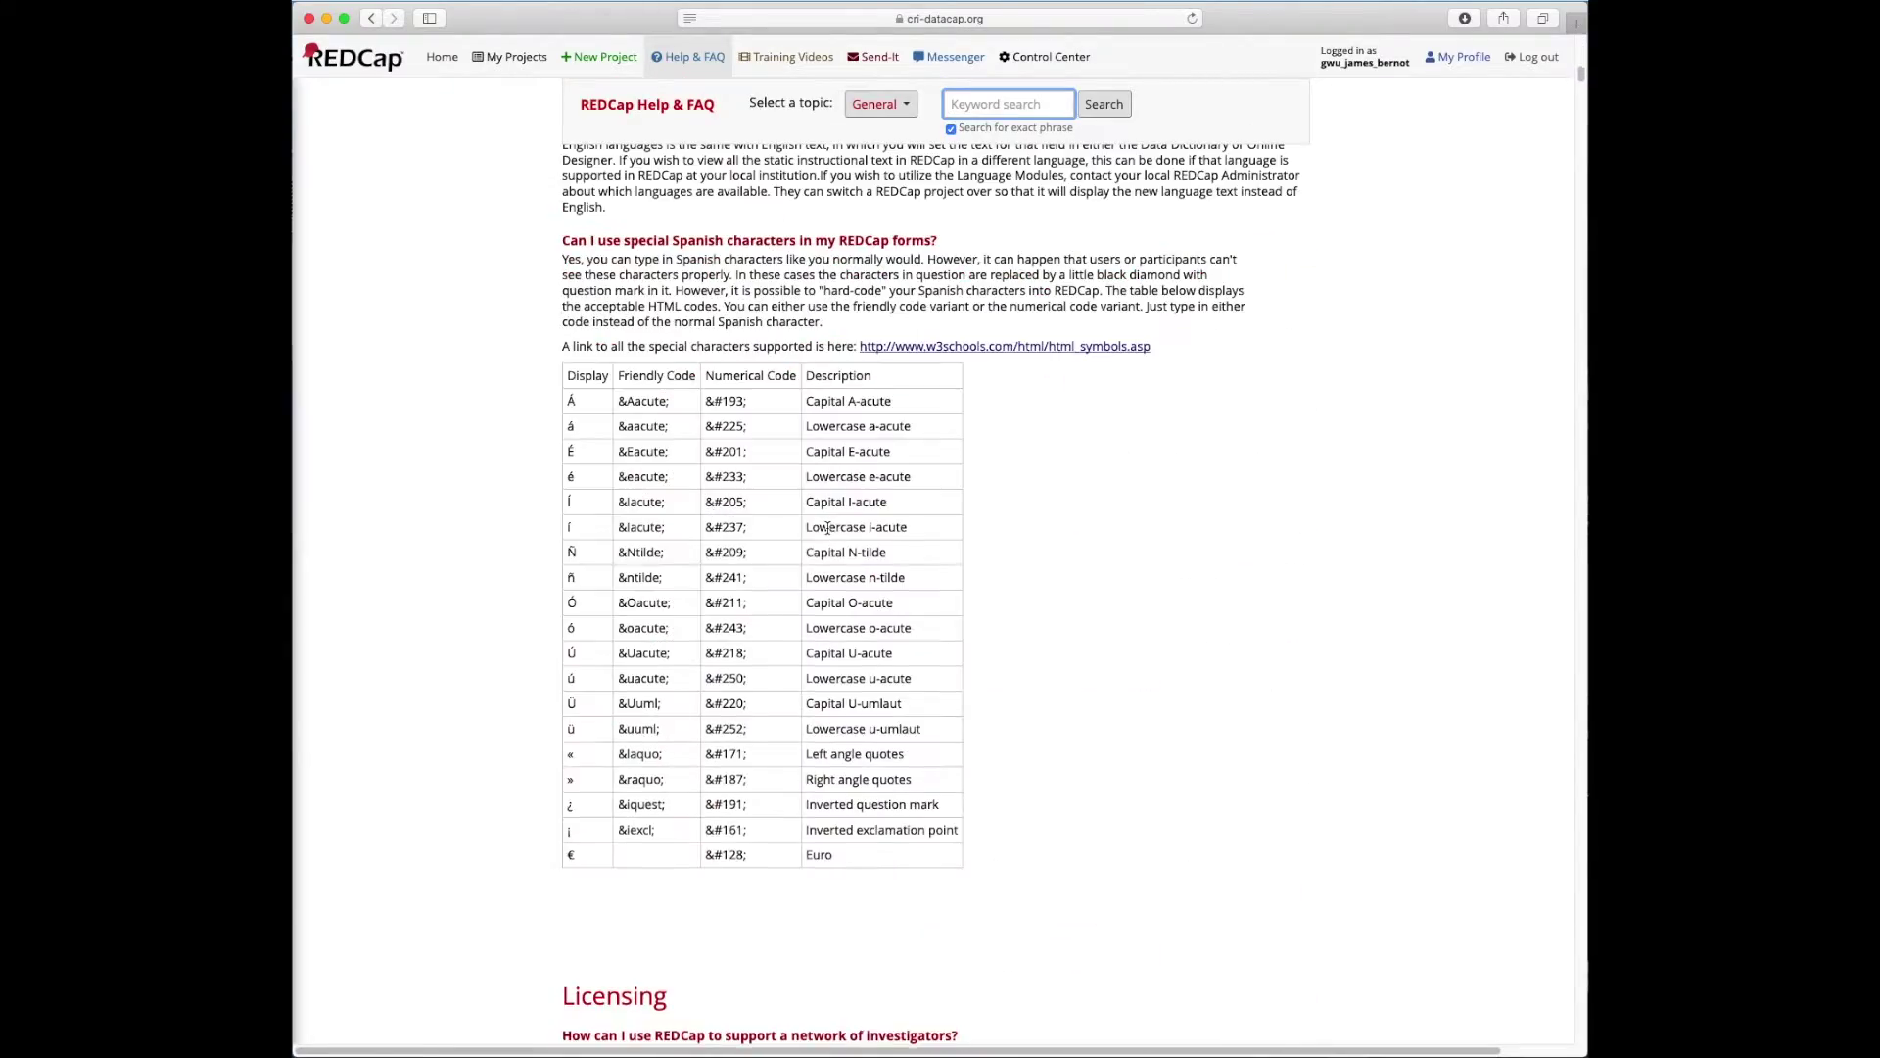
scroll(774, 548, down, 10)
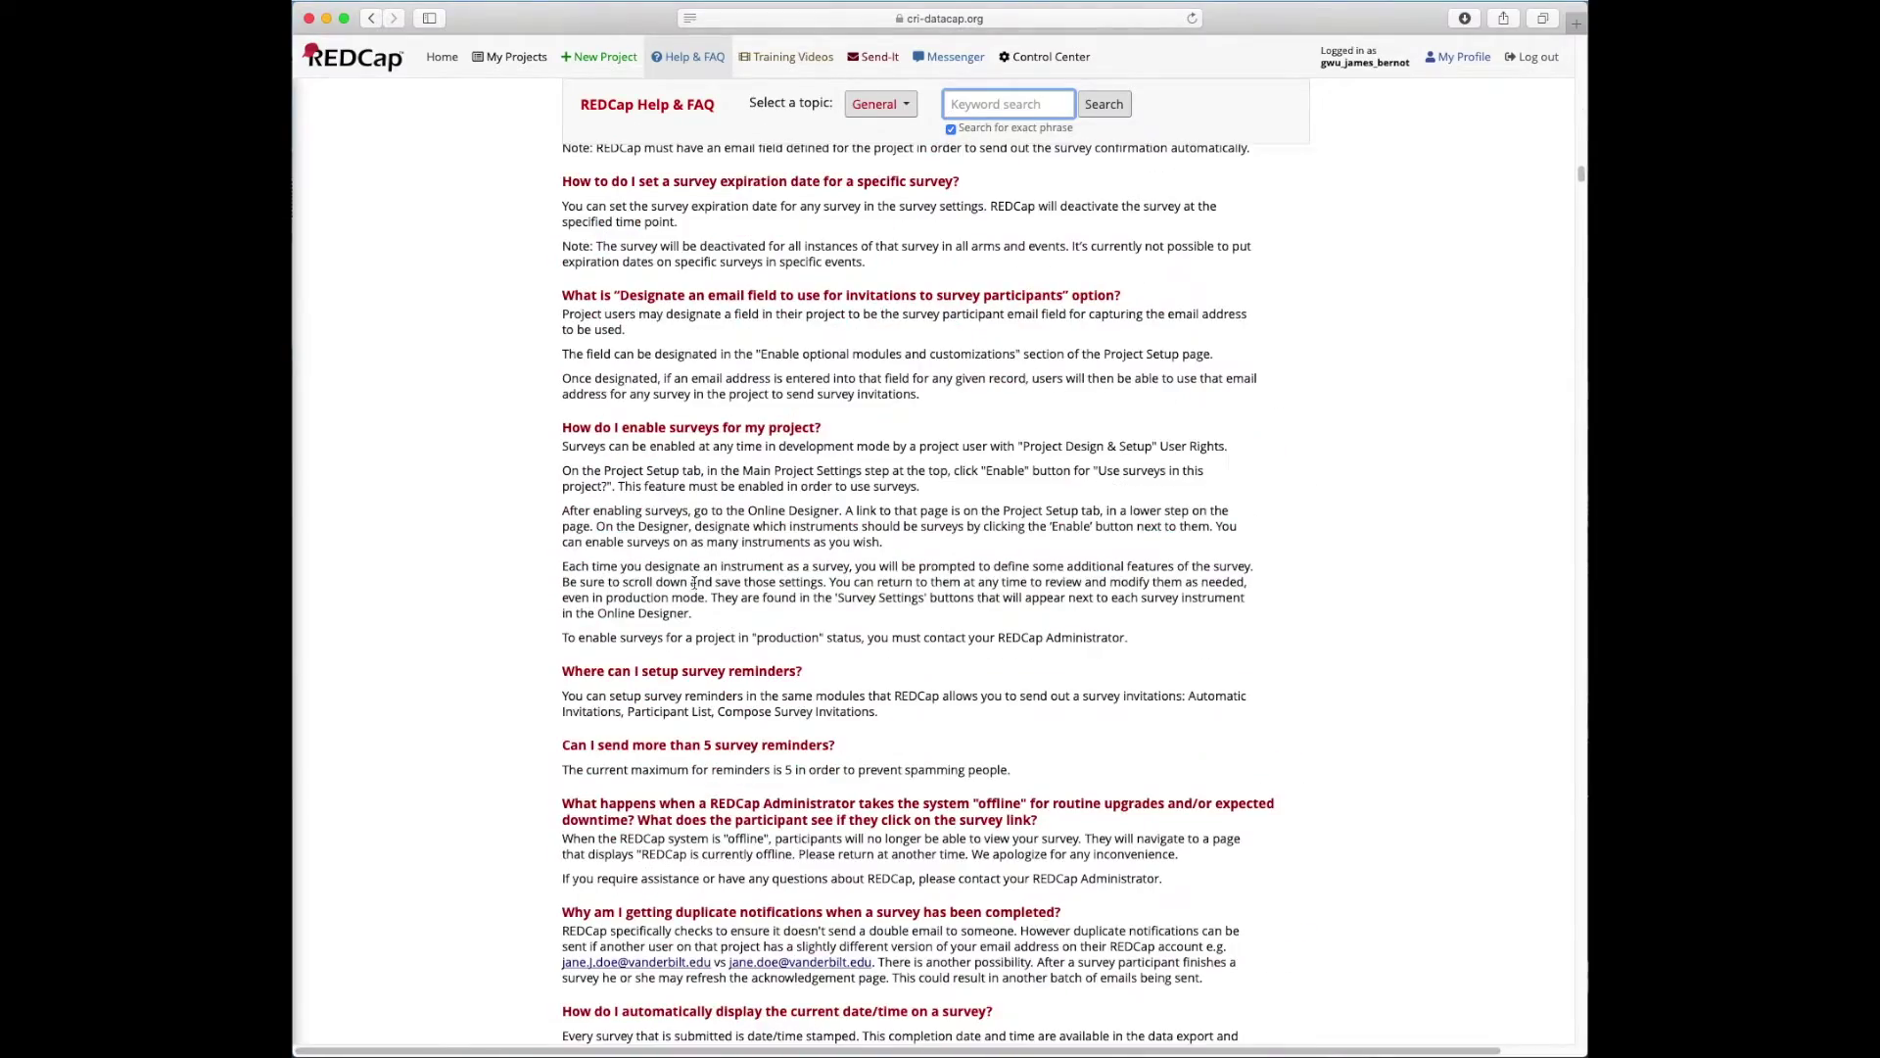
scroll(896, 583, down, 15)
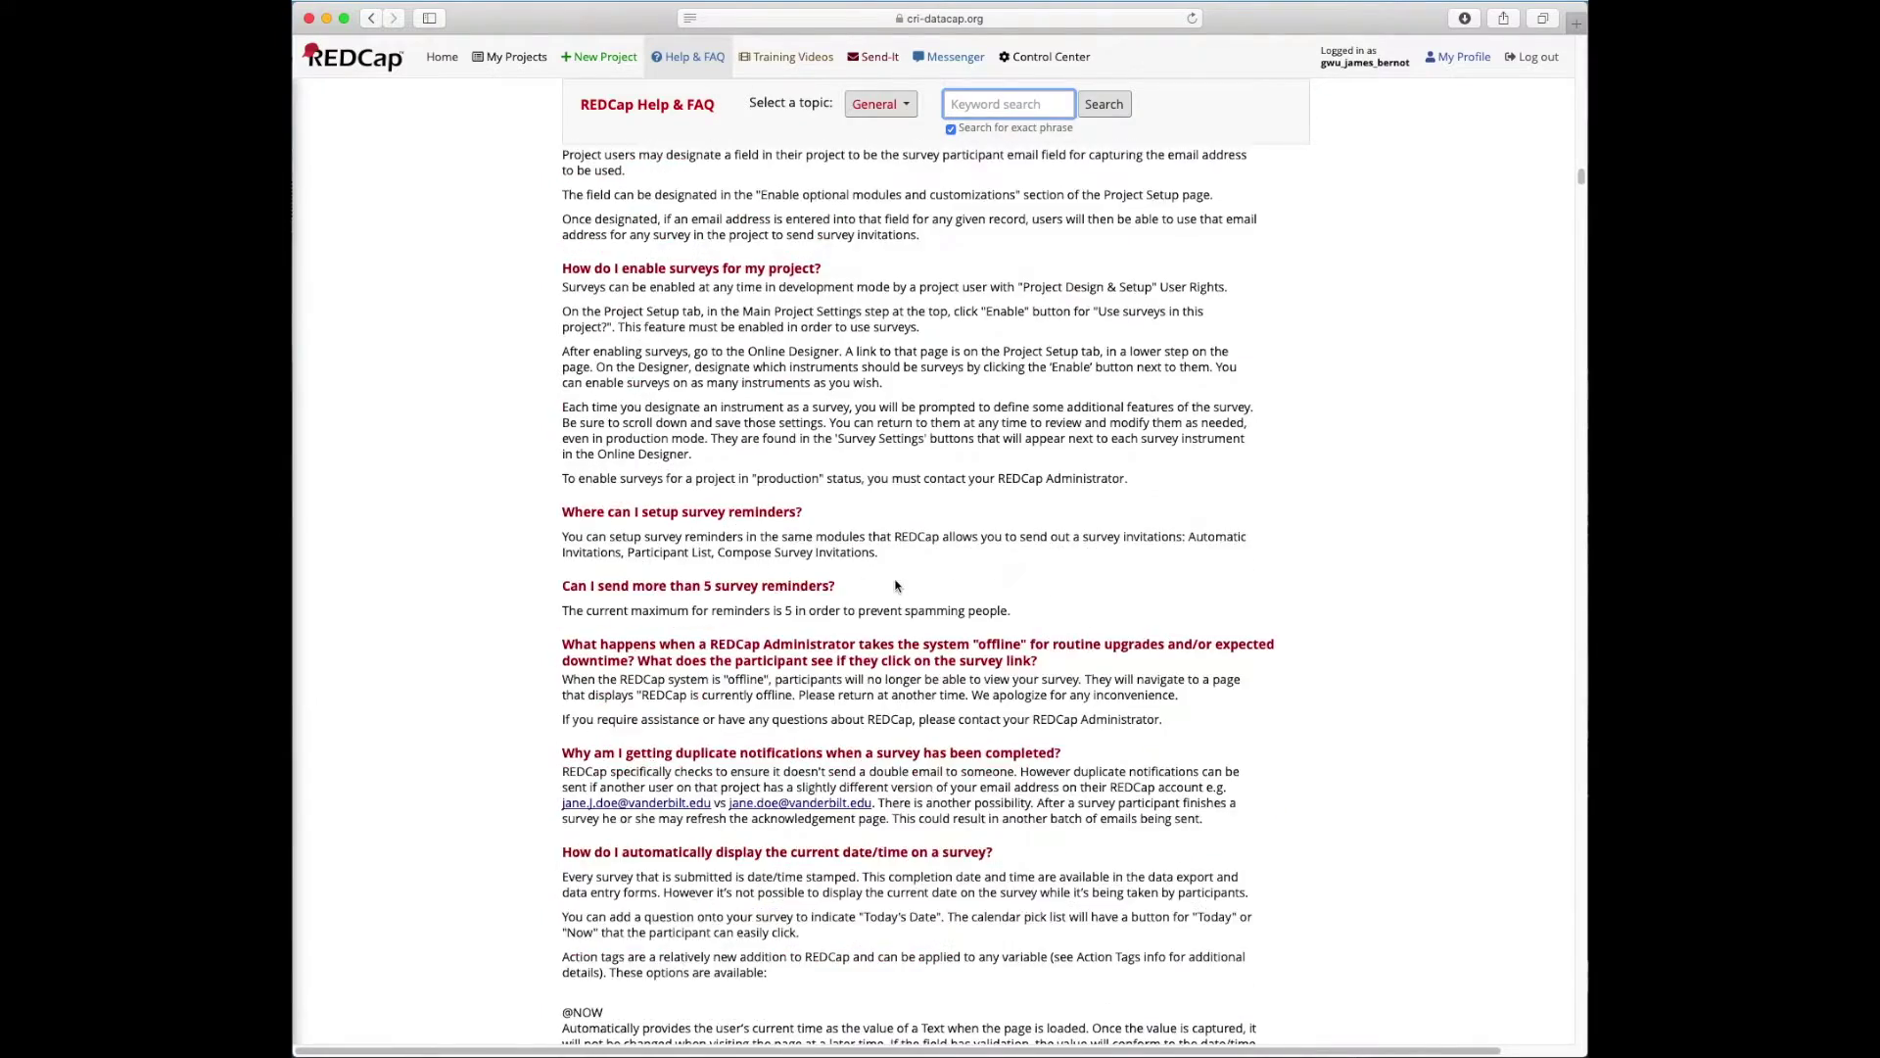
scroll(797, 619, down, 5)
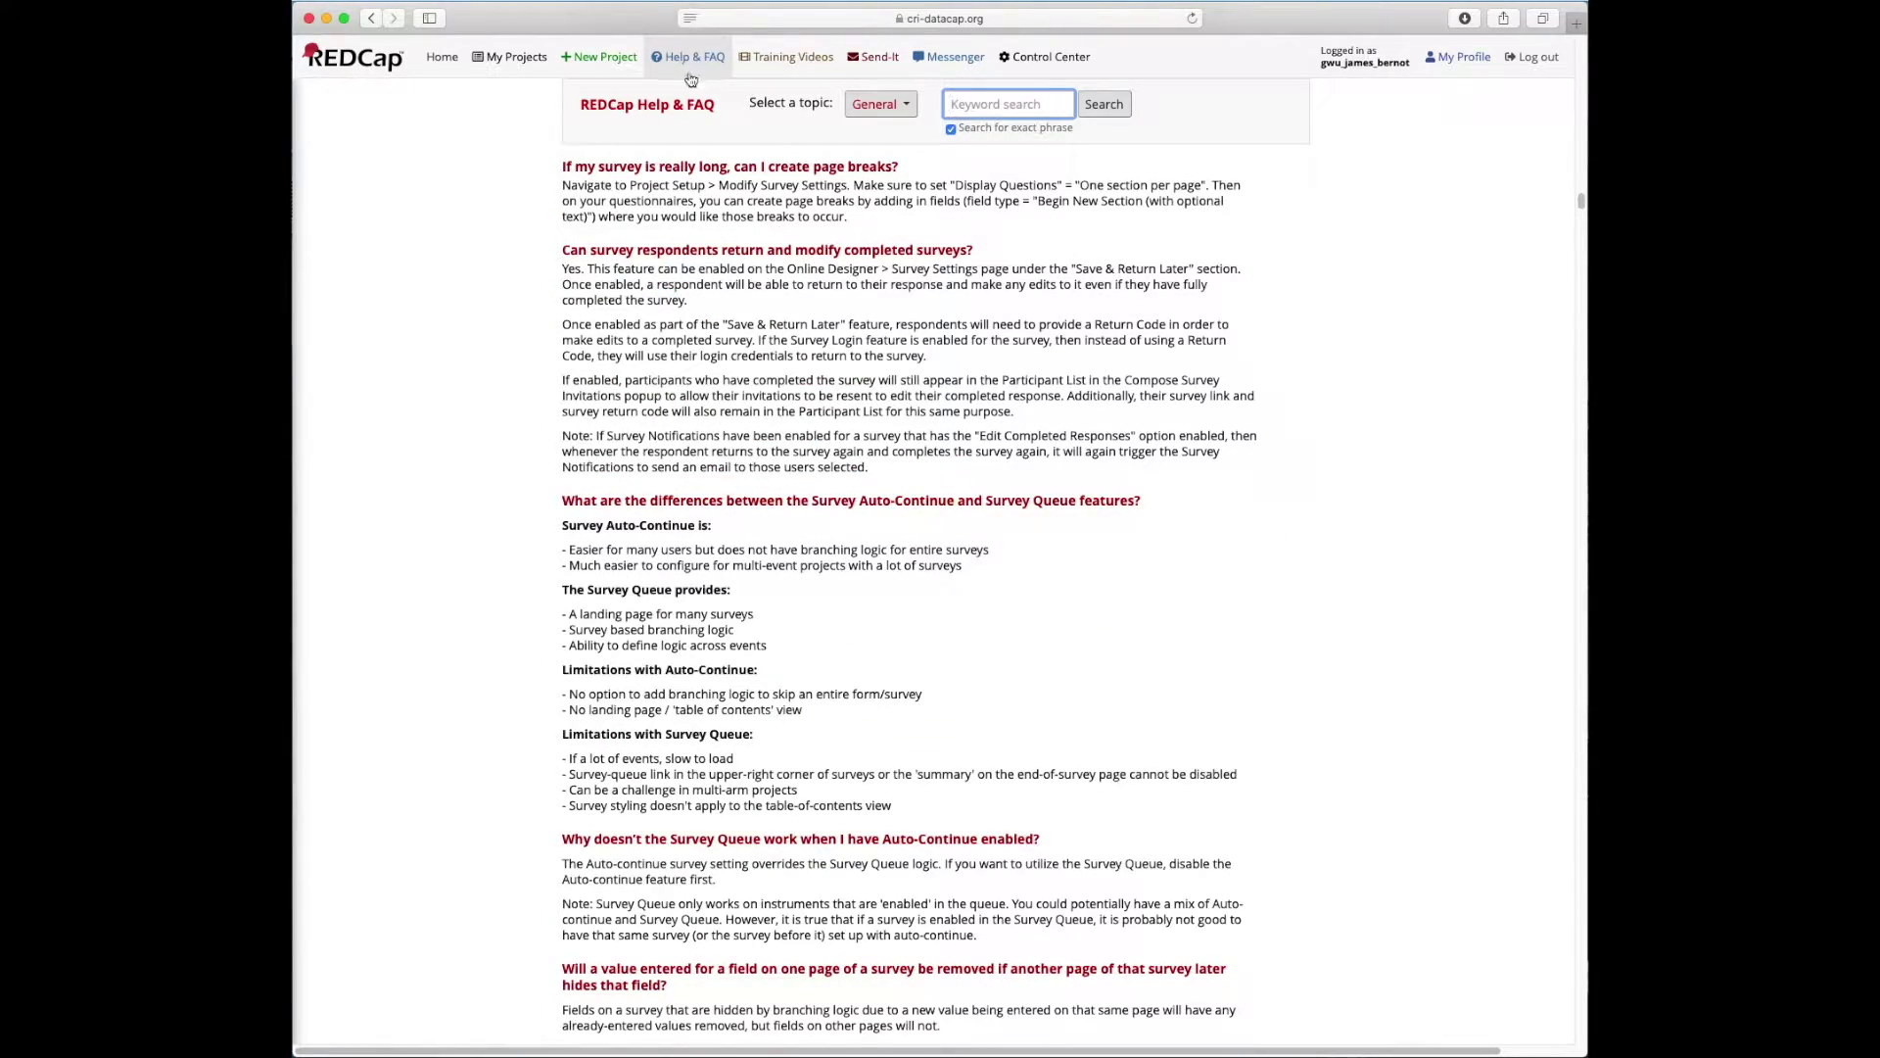
scroll(799, 398, up, 15)
scroll(799, 398, up, 20)
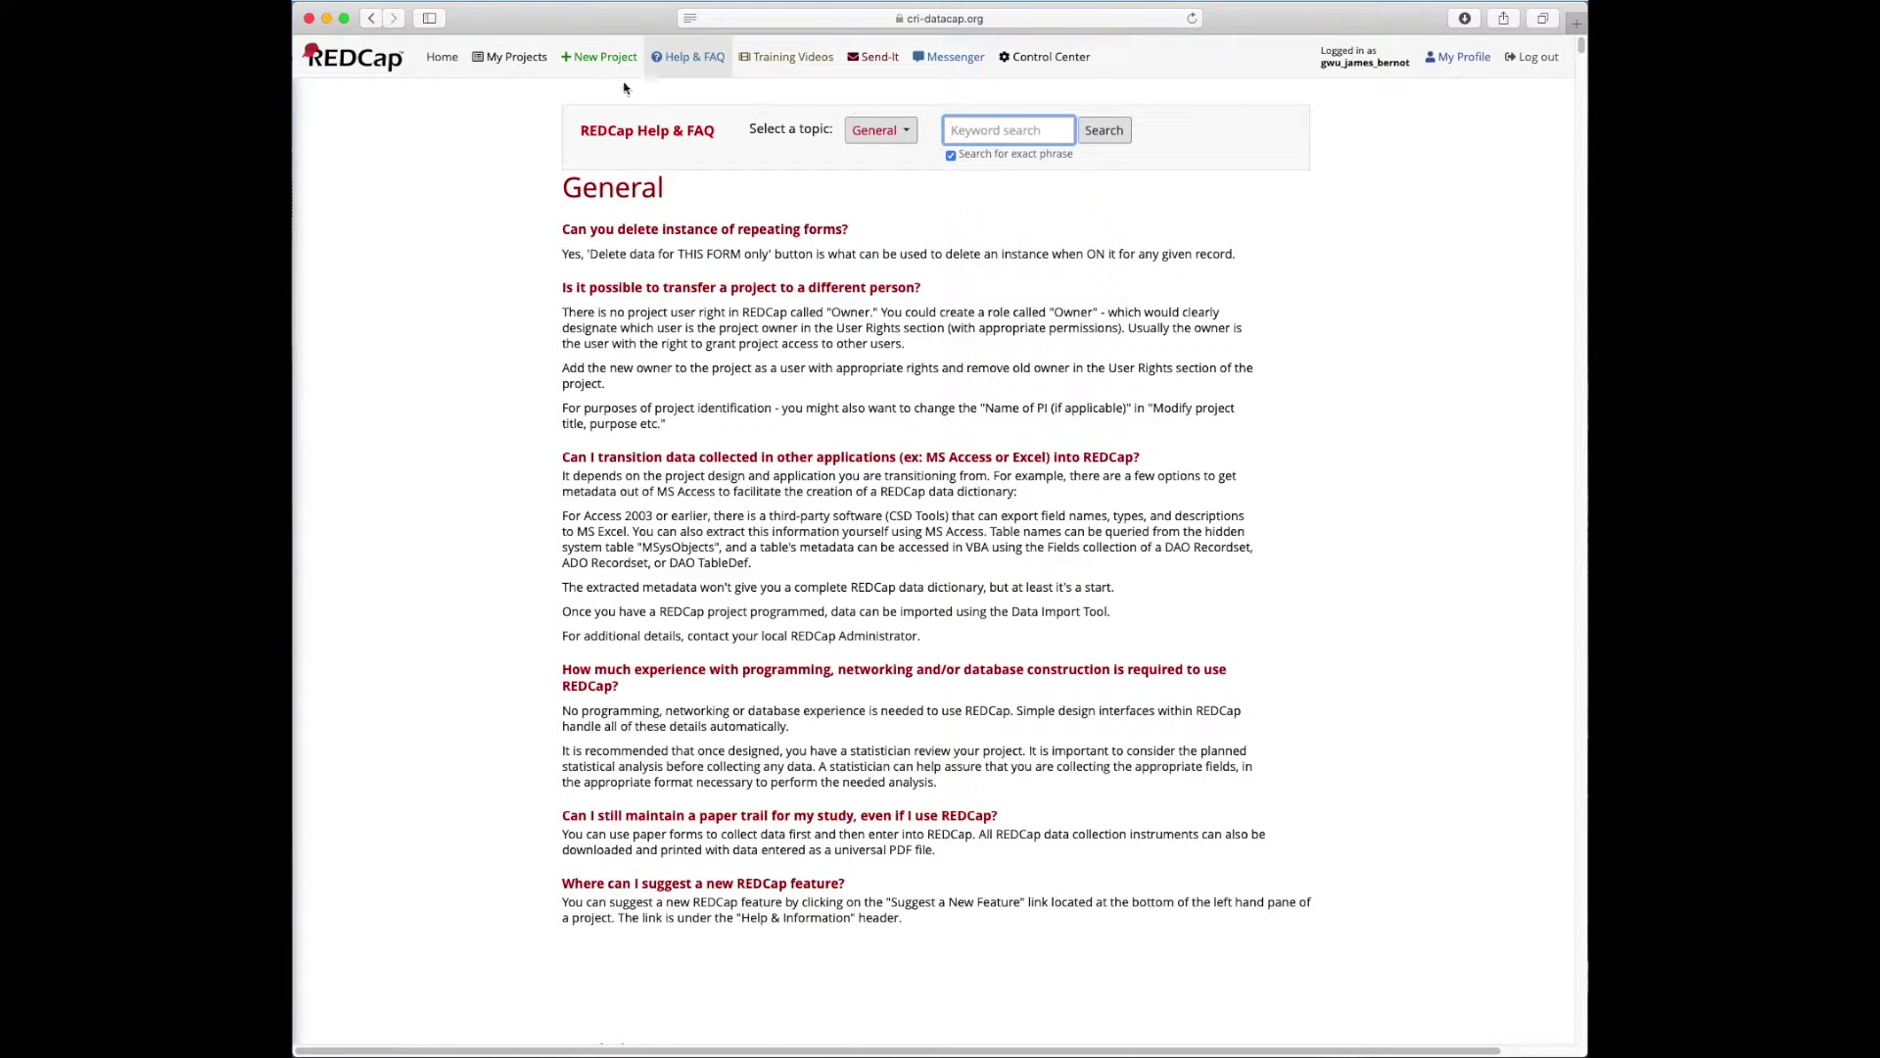
Revisit My Projects, then return to Help & FAQ and skim its questions again.
click(519, 59)
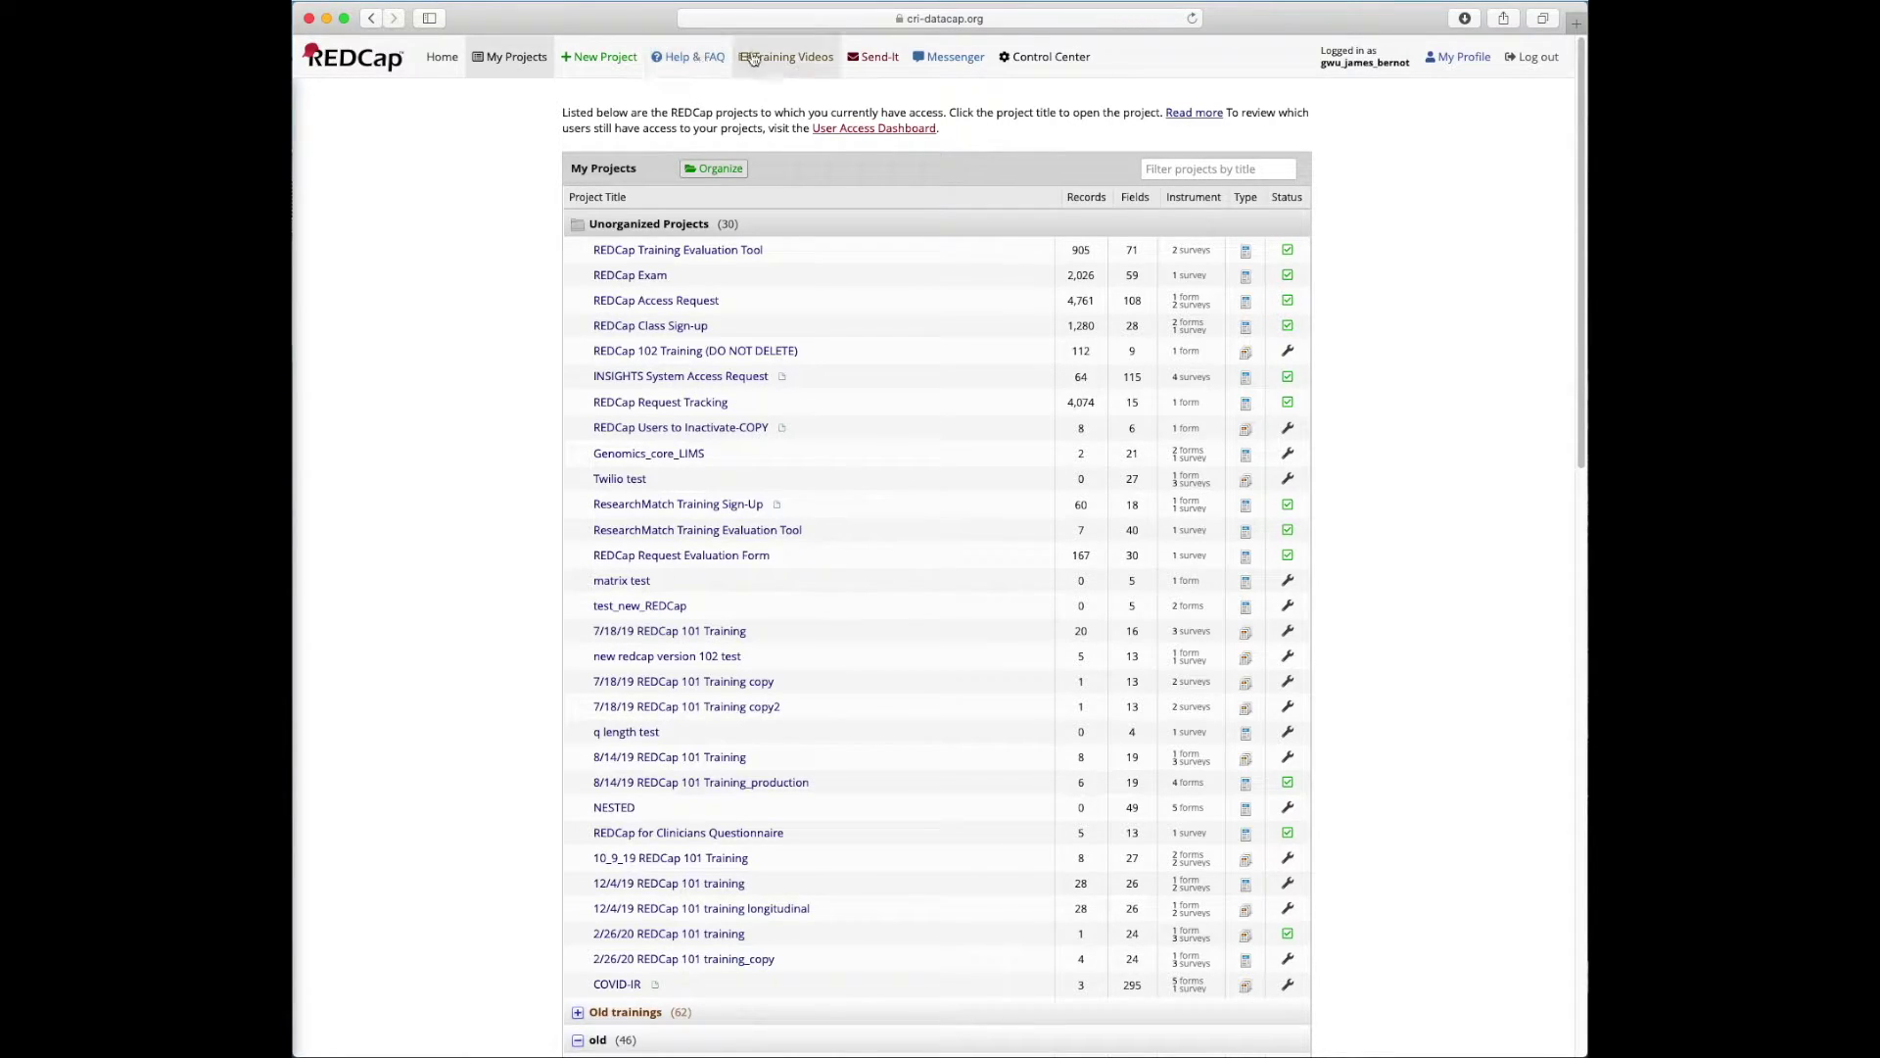
click(691, 57)
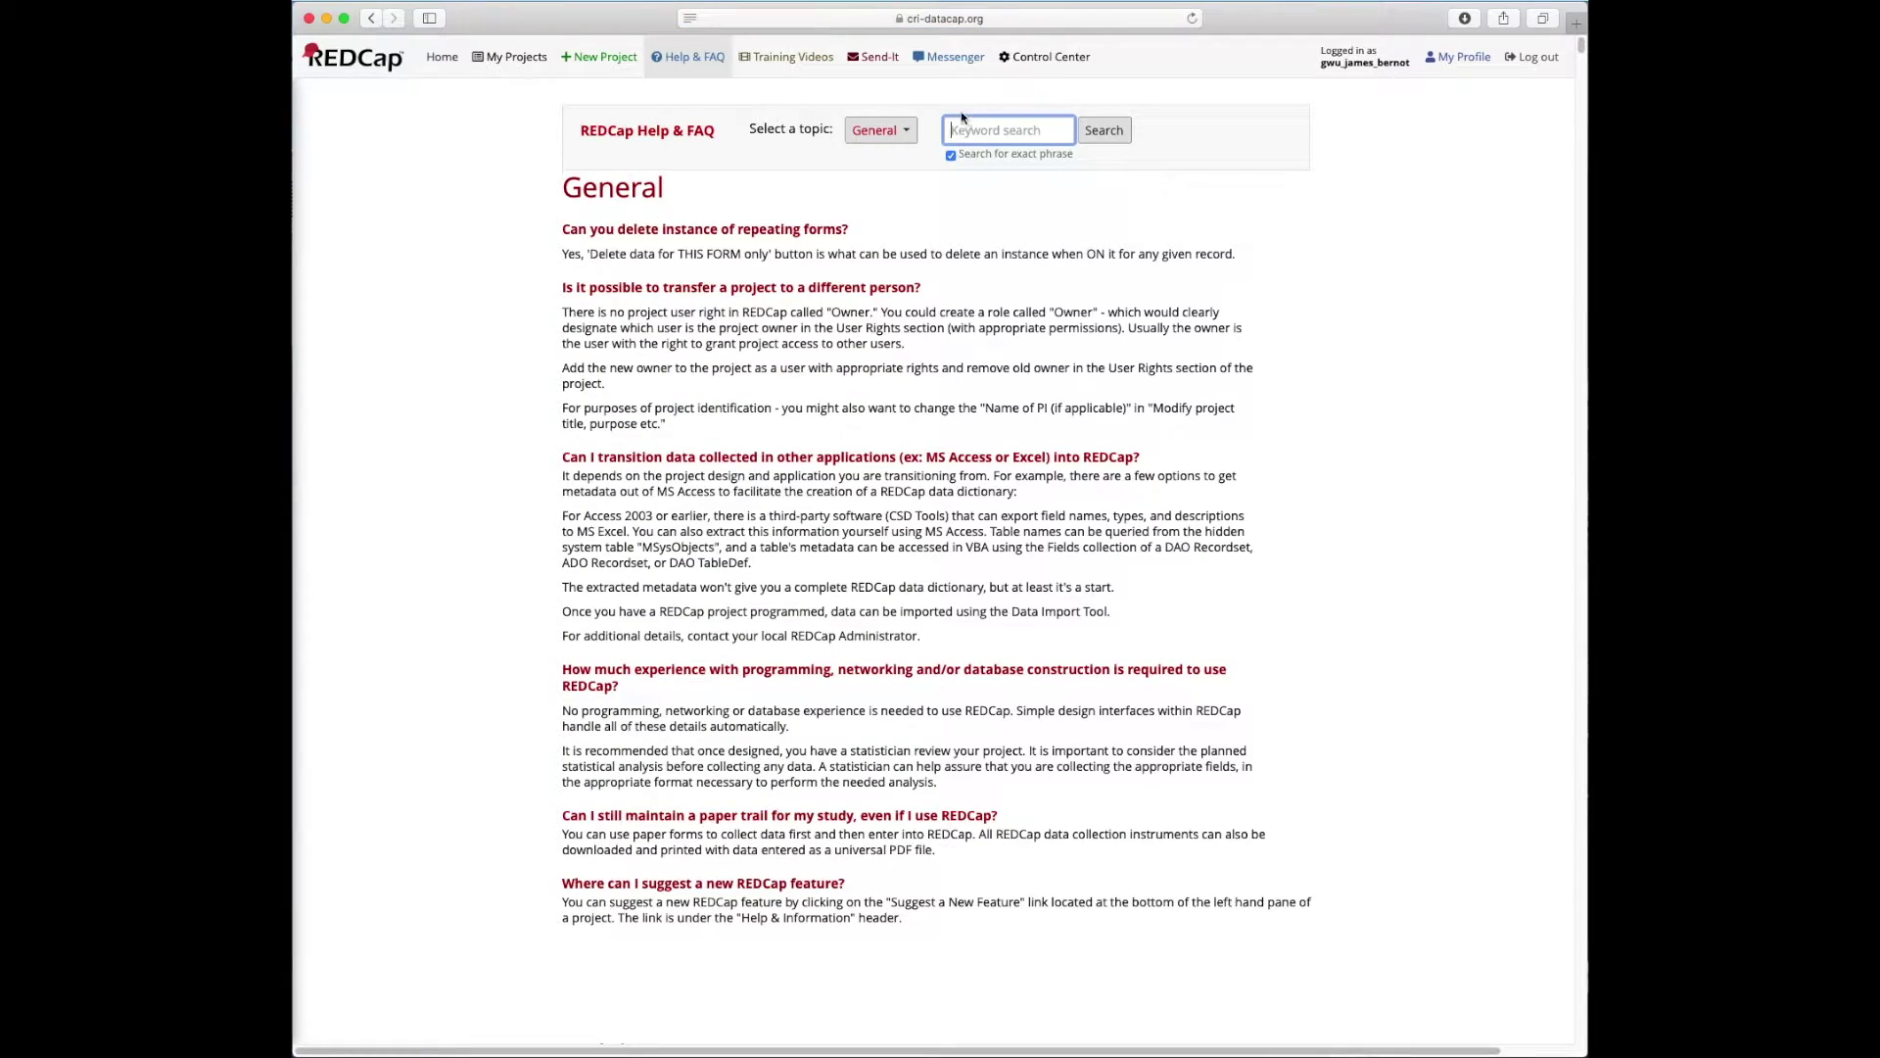
scroll(796, 524, down, 20)
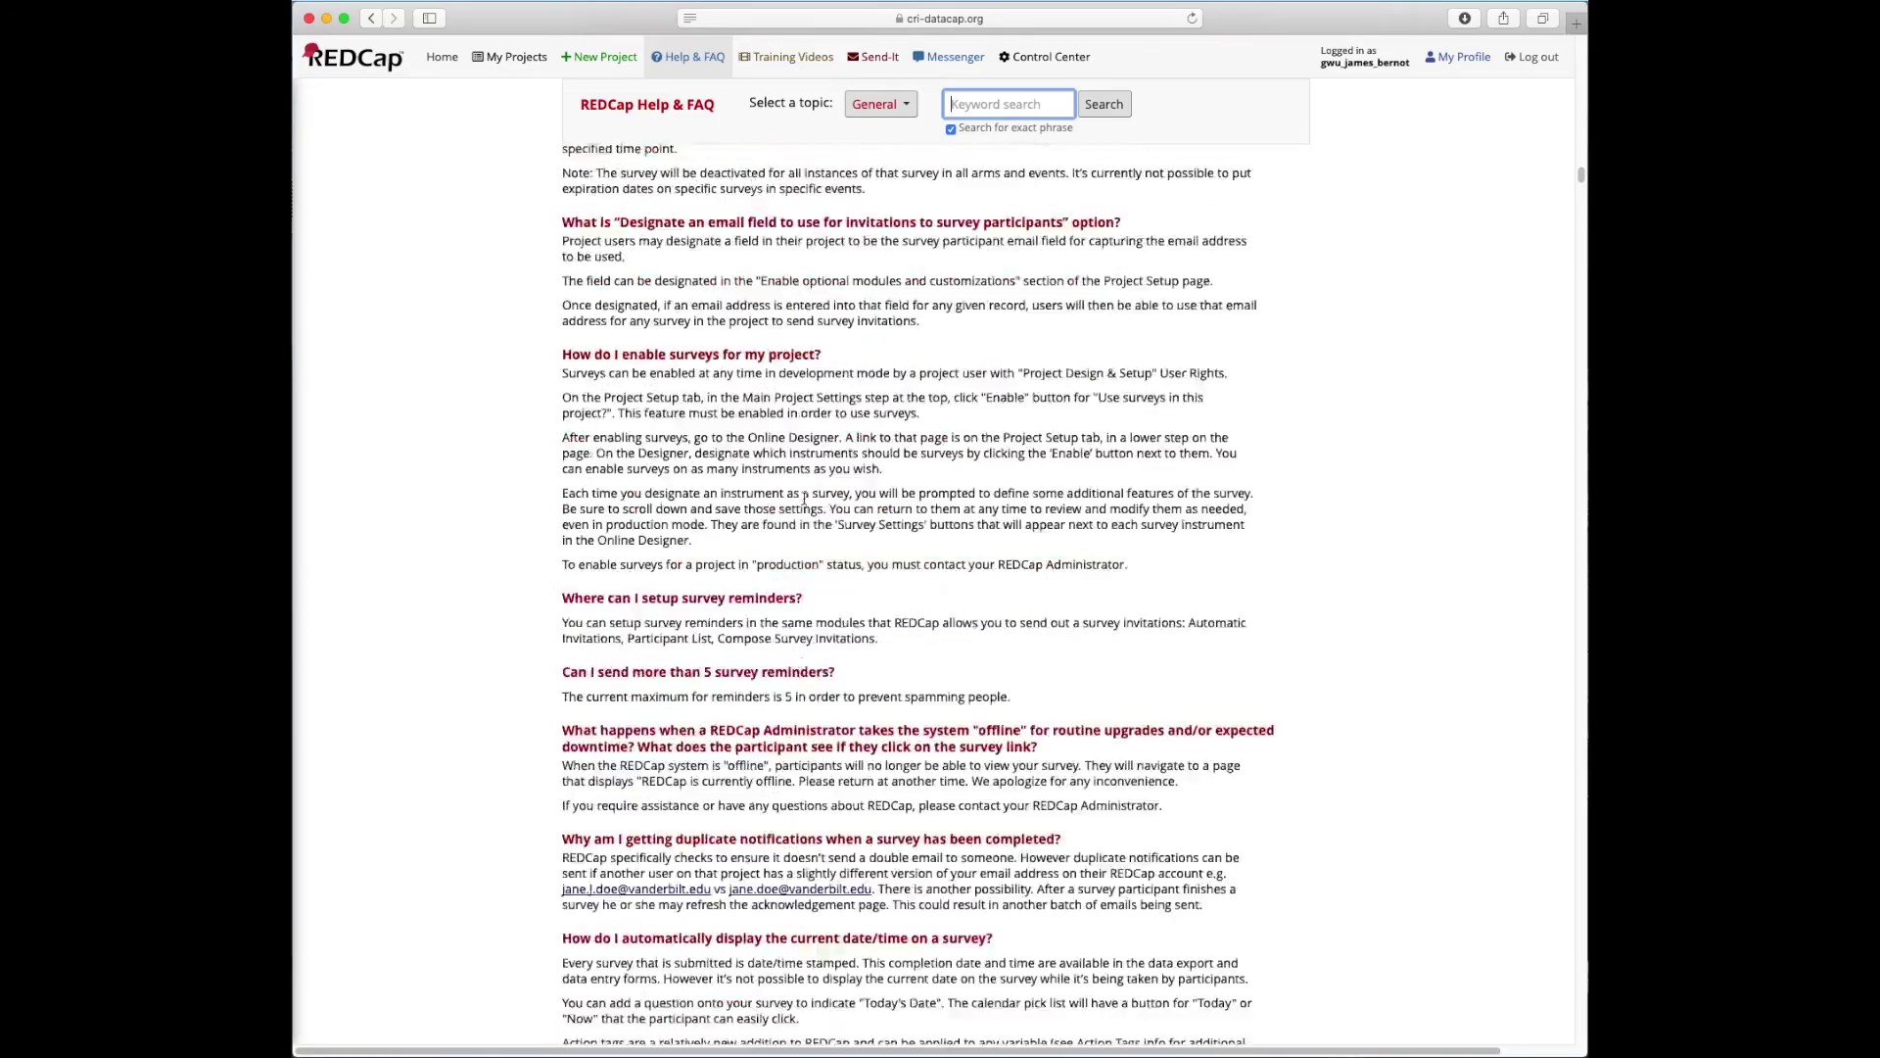
scroll(796, 514, down, 10)
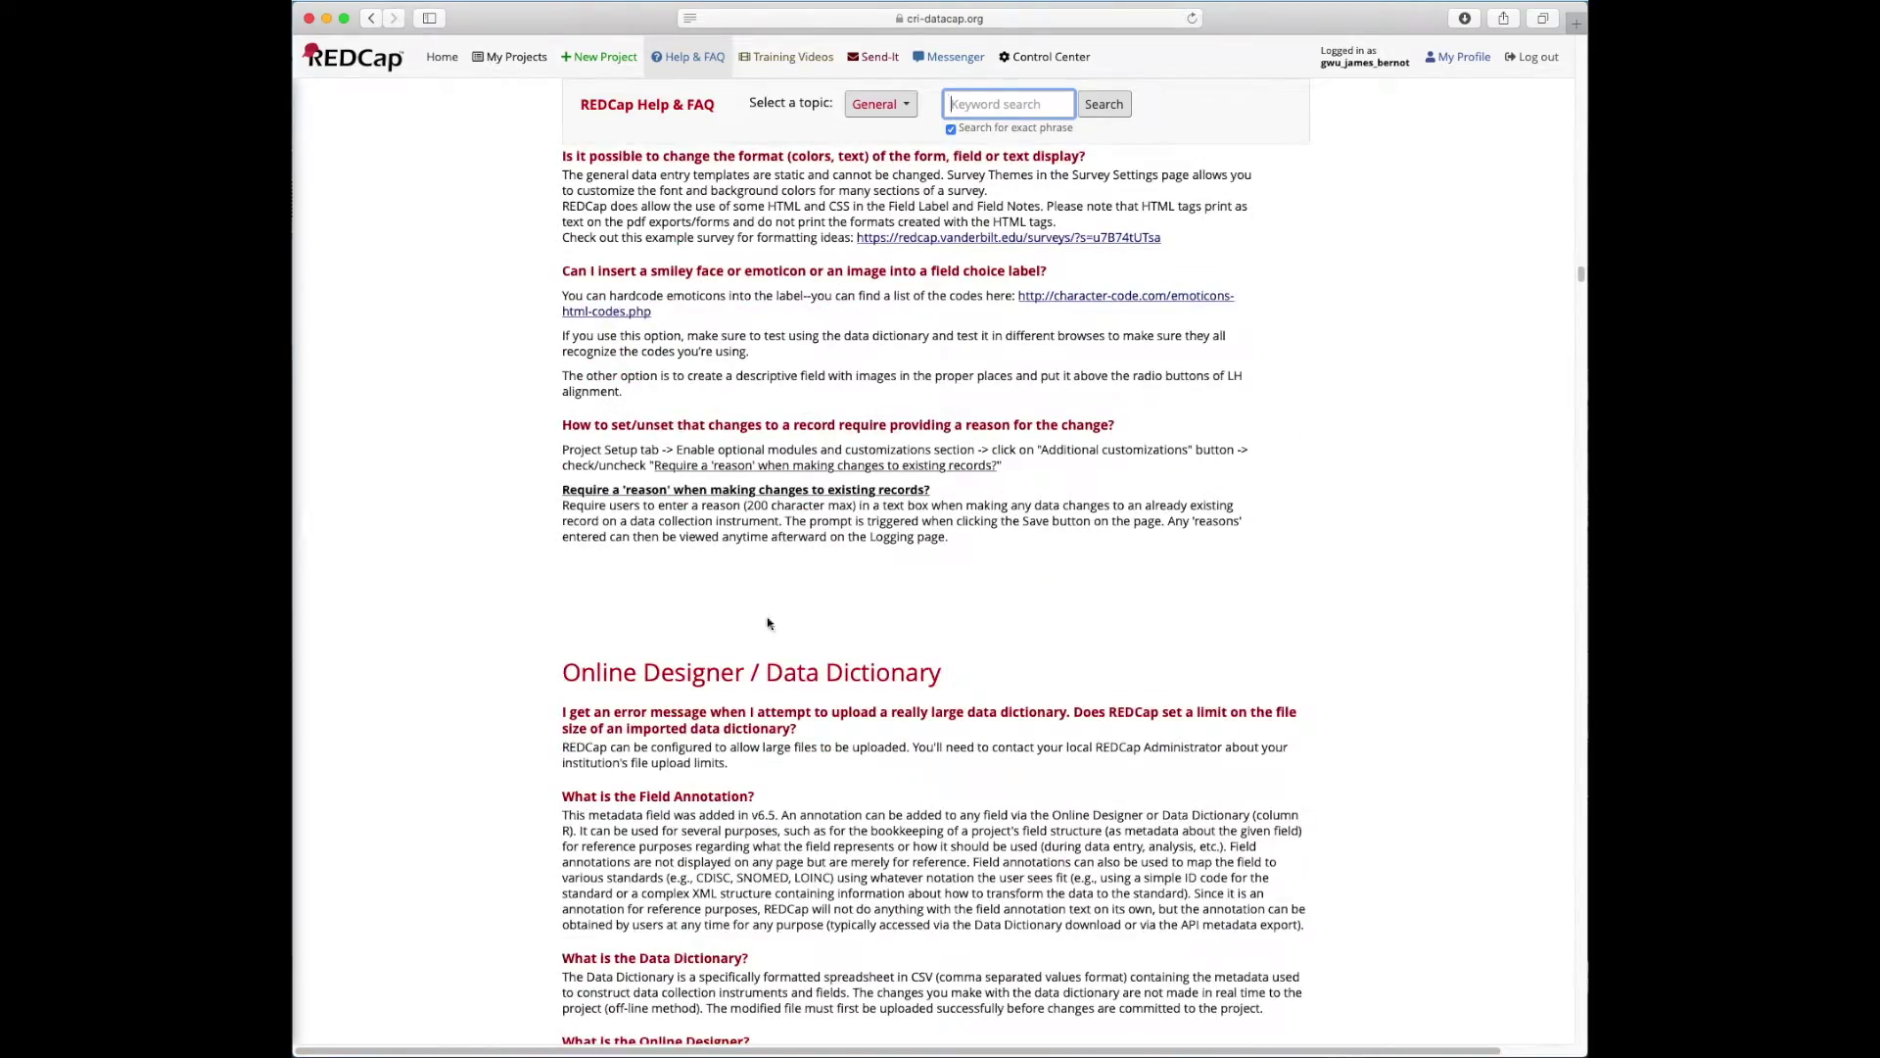
scroll(970, 441, down, 15)
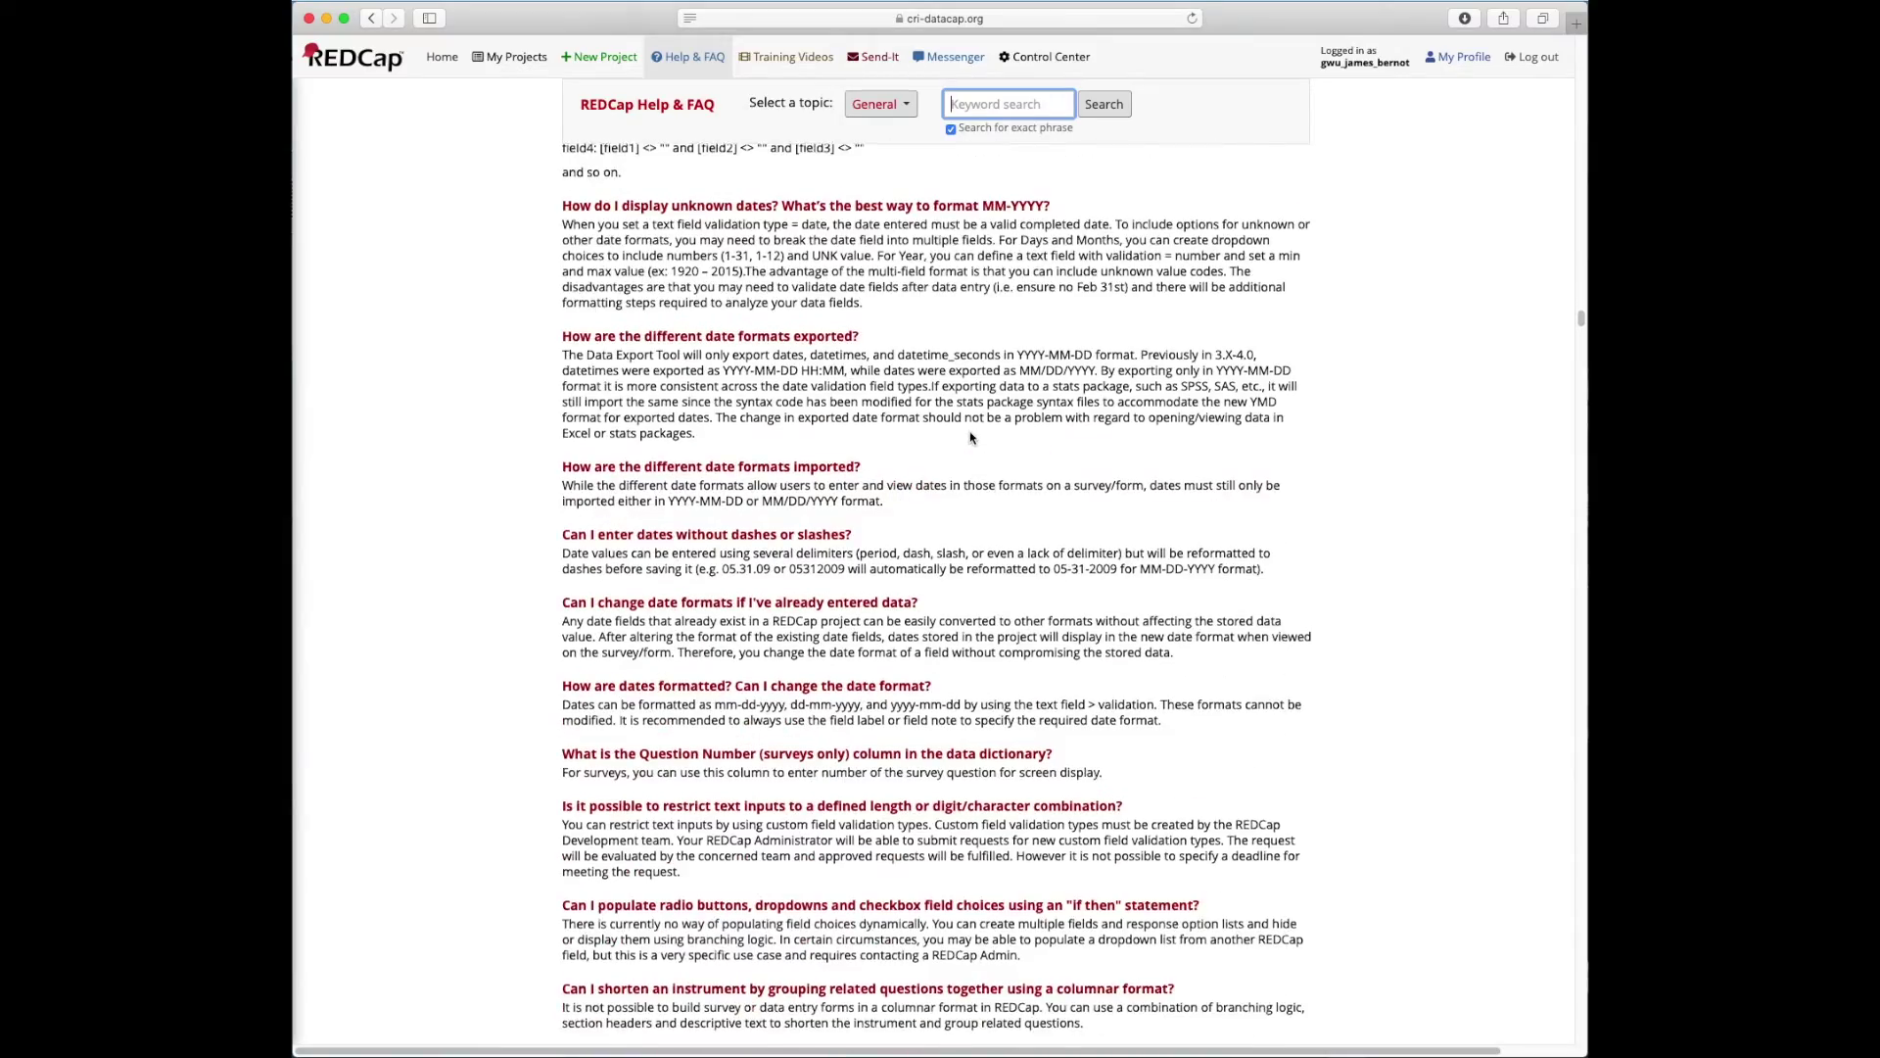
scroll(955, 475, up, 20)
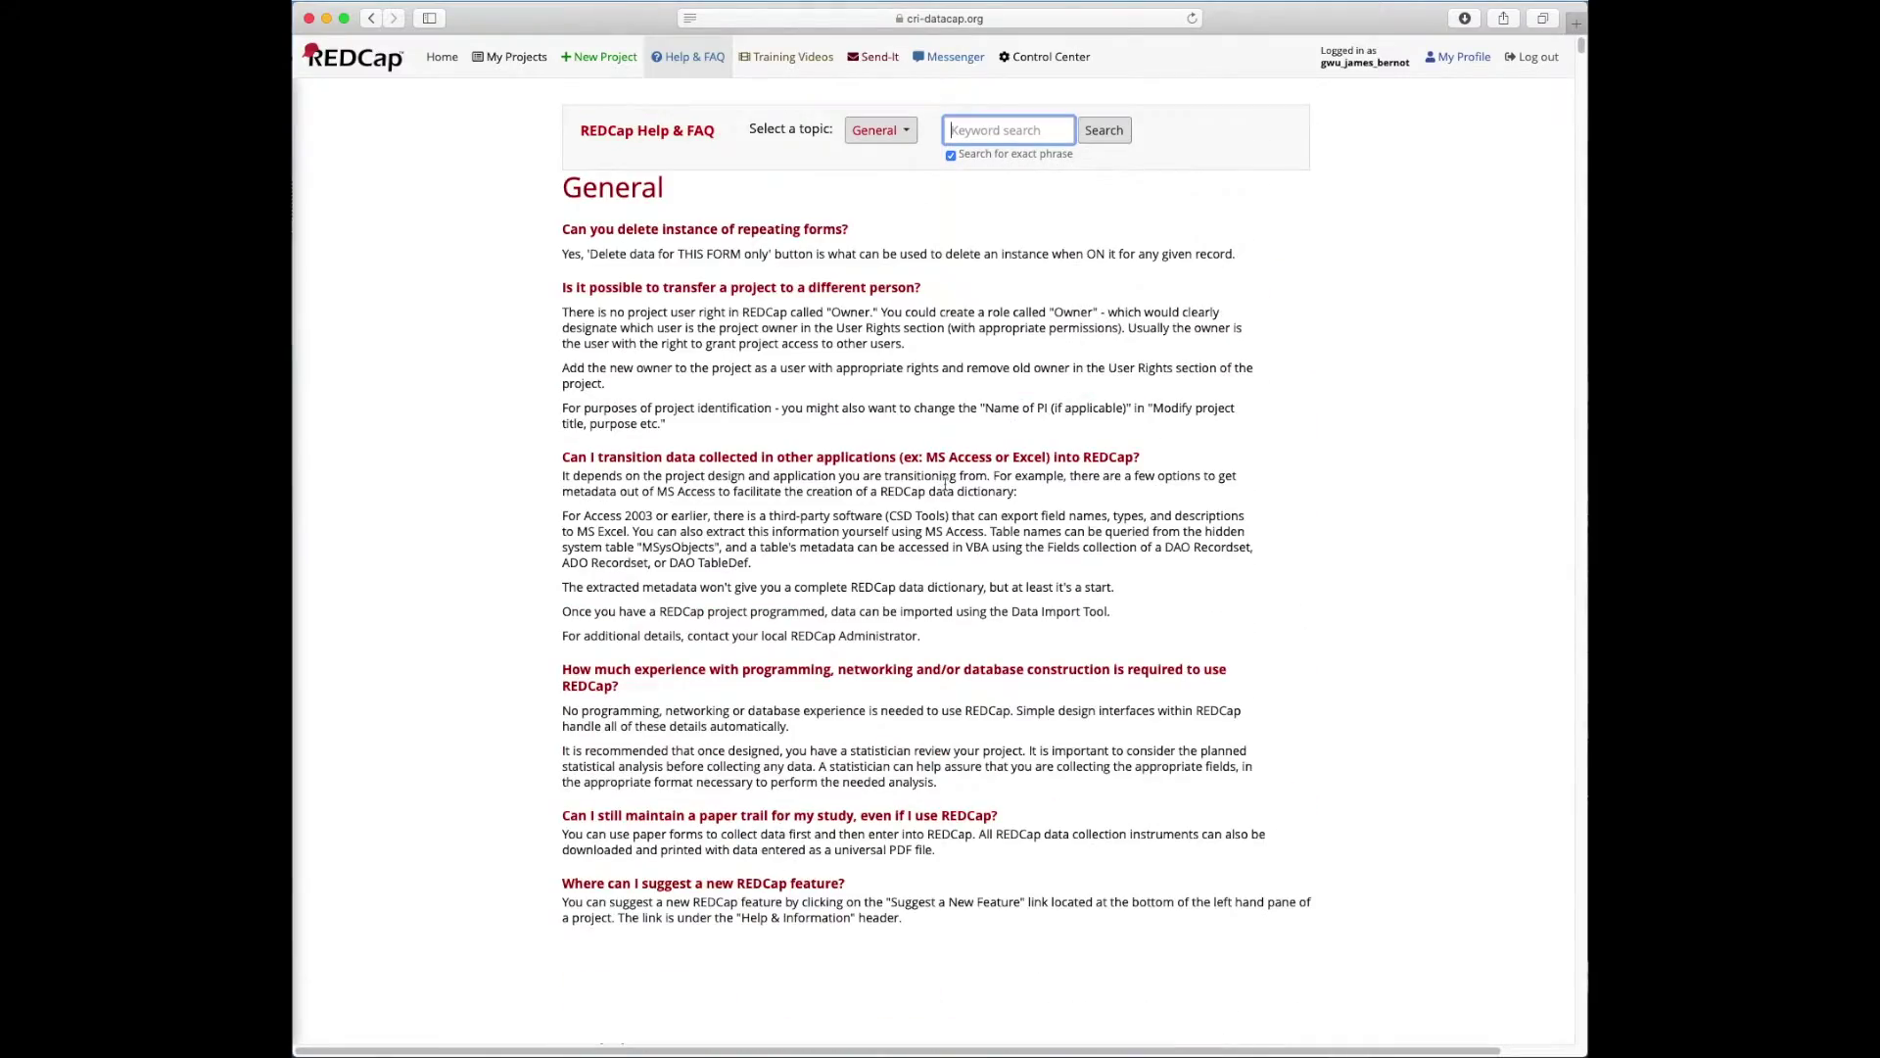
View the Training Videos page, then go to the Send-It file sharing page.
click(790, 59)
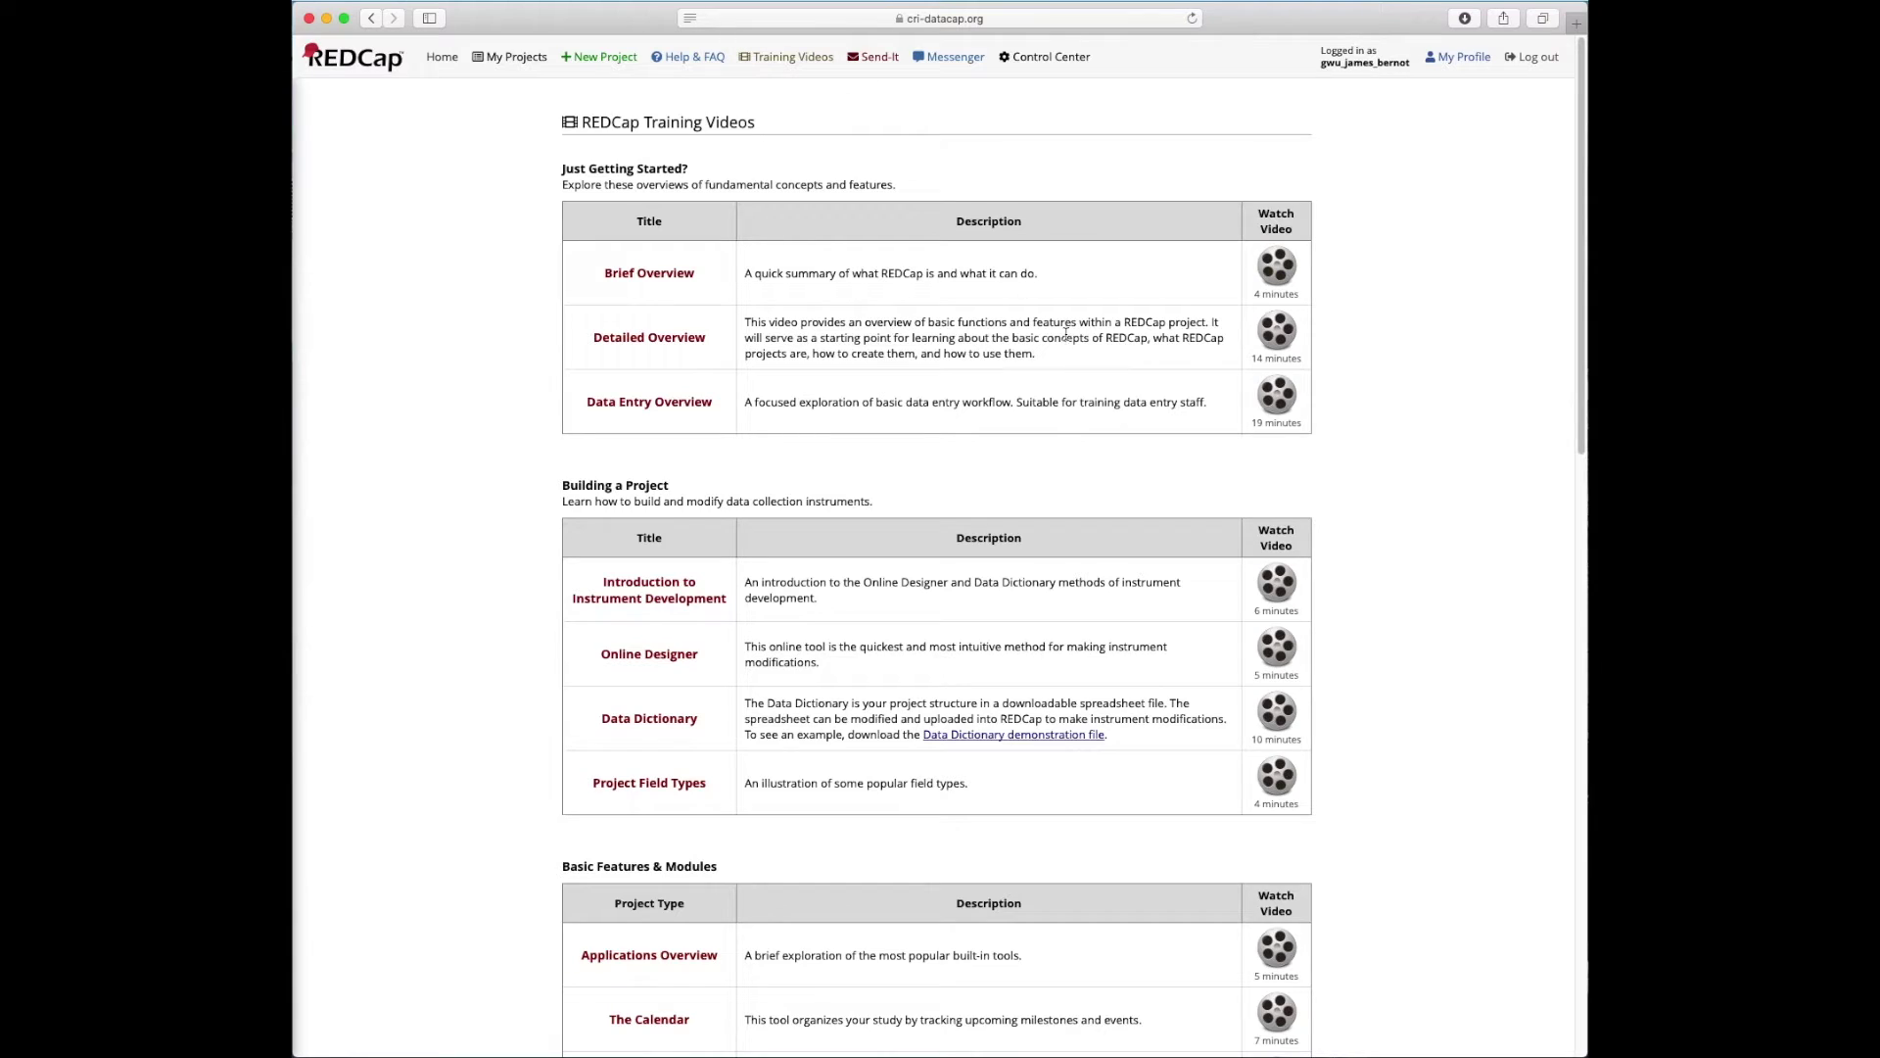
click(888, 75)
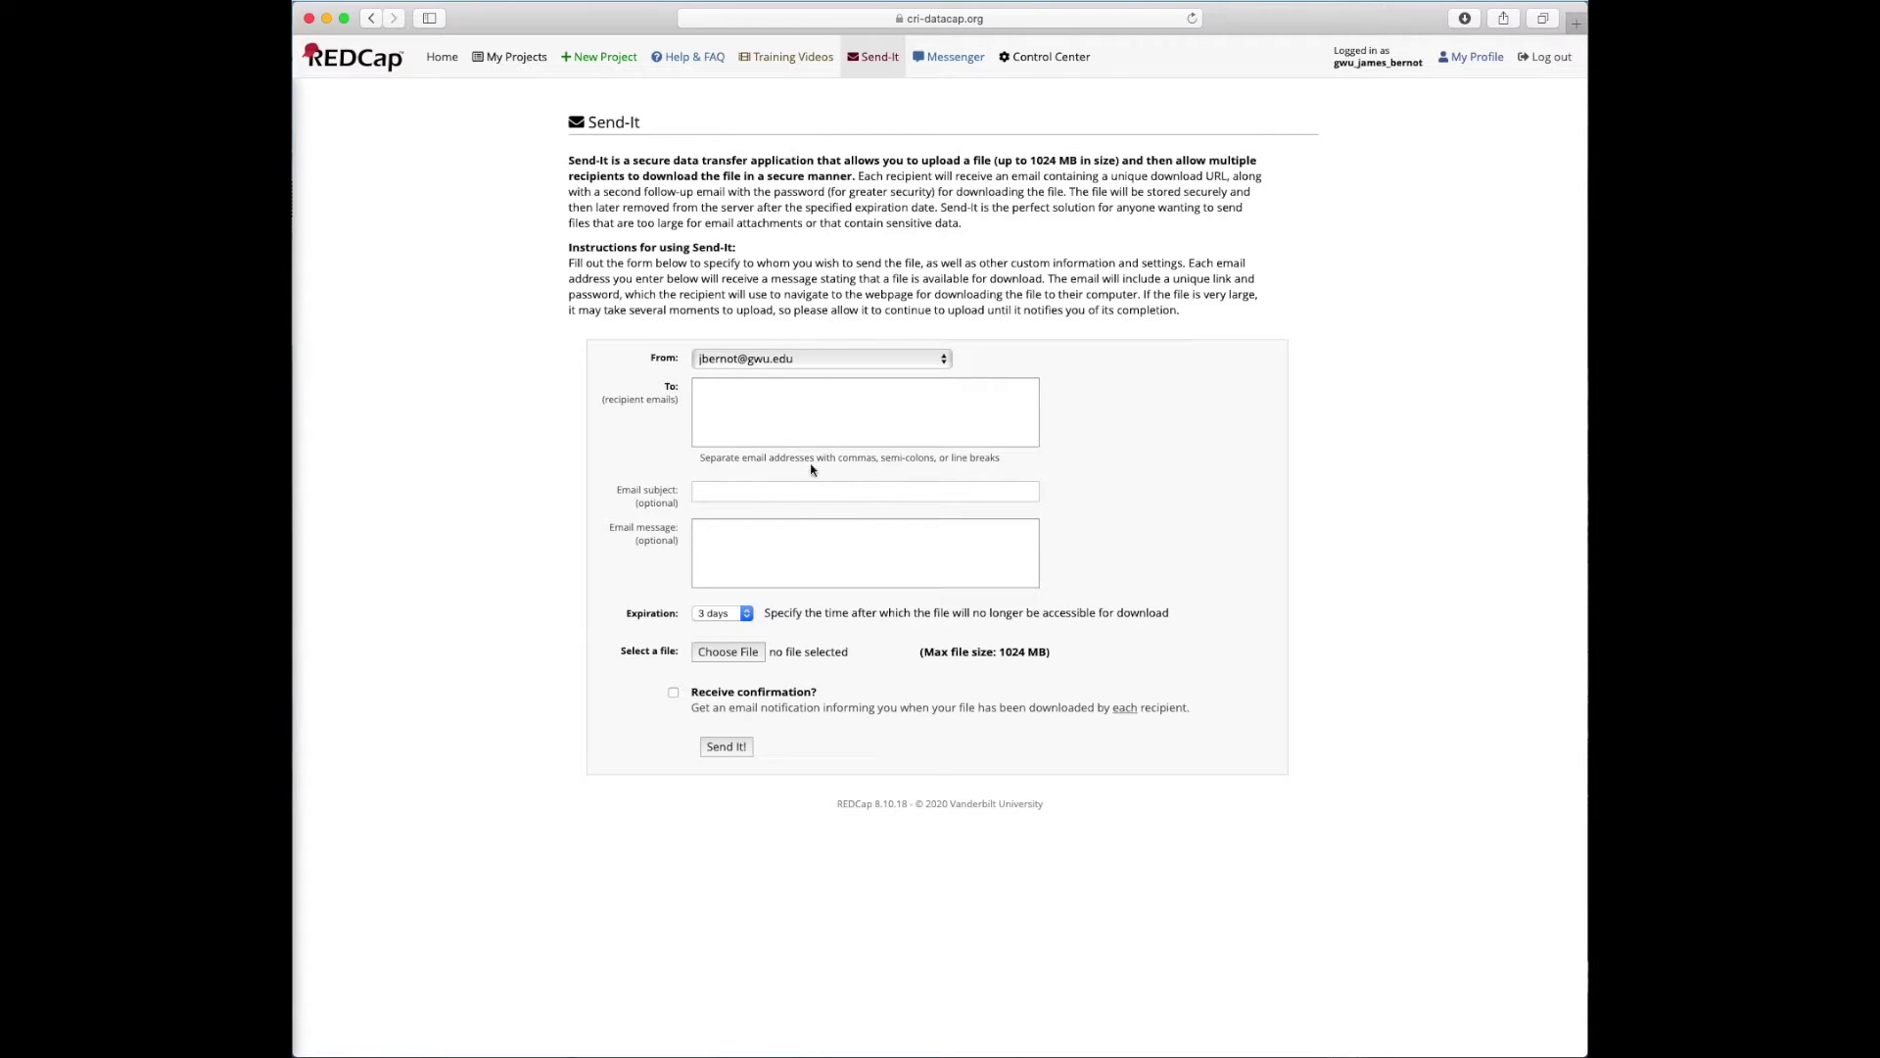
Open Messenger, start a new conversation, then close the Messenger panel.
click(956, 61)
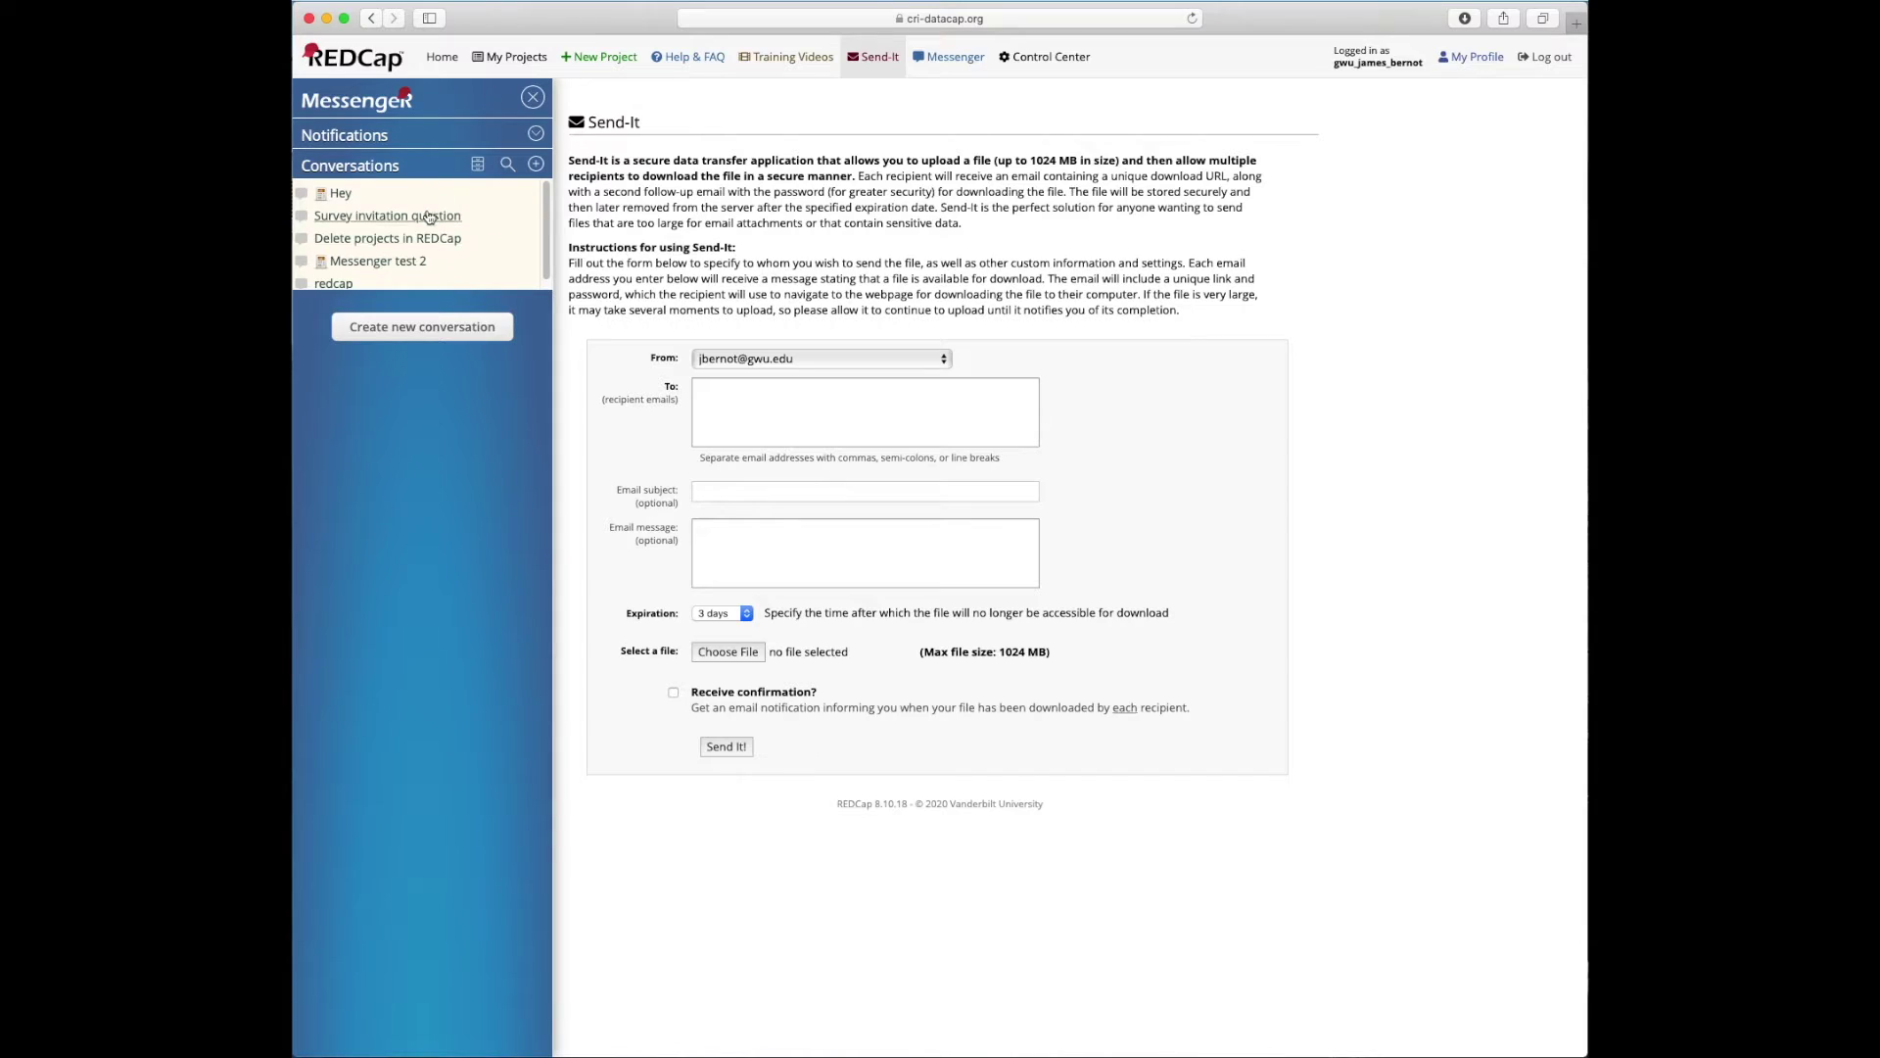
click(421, 333)
click(532, 99)
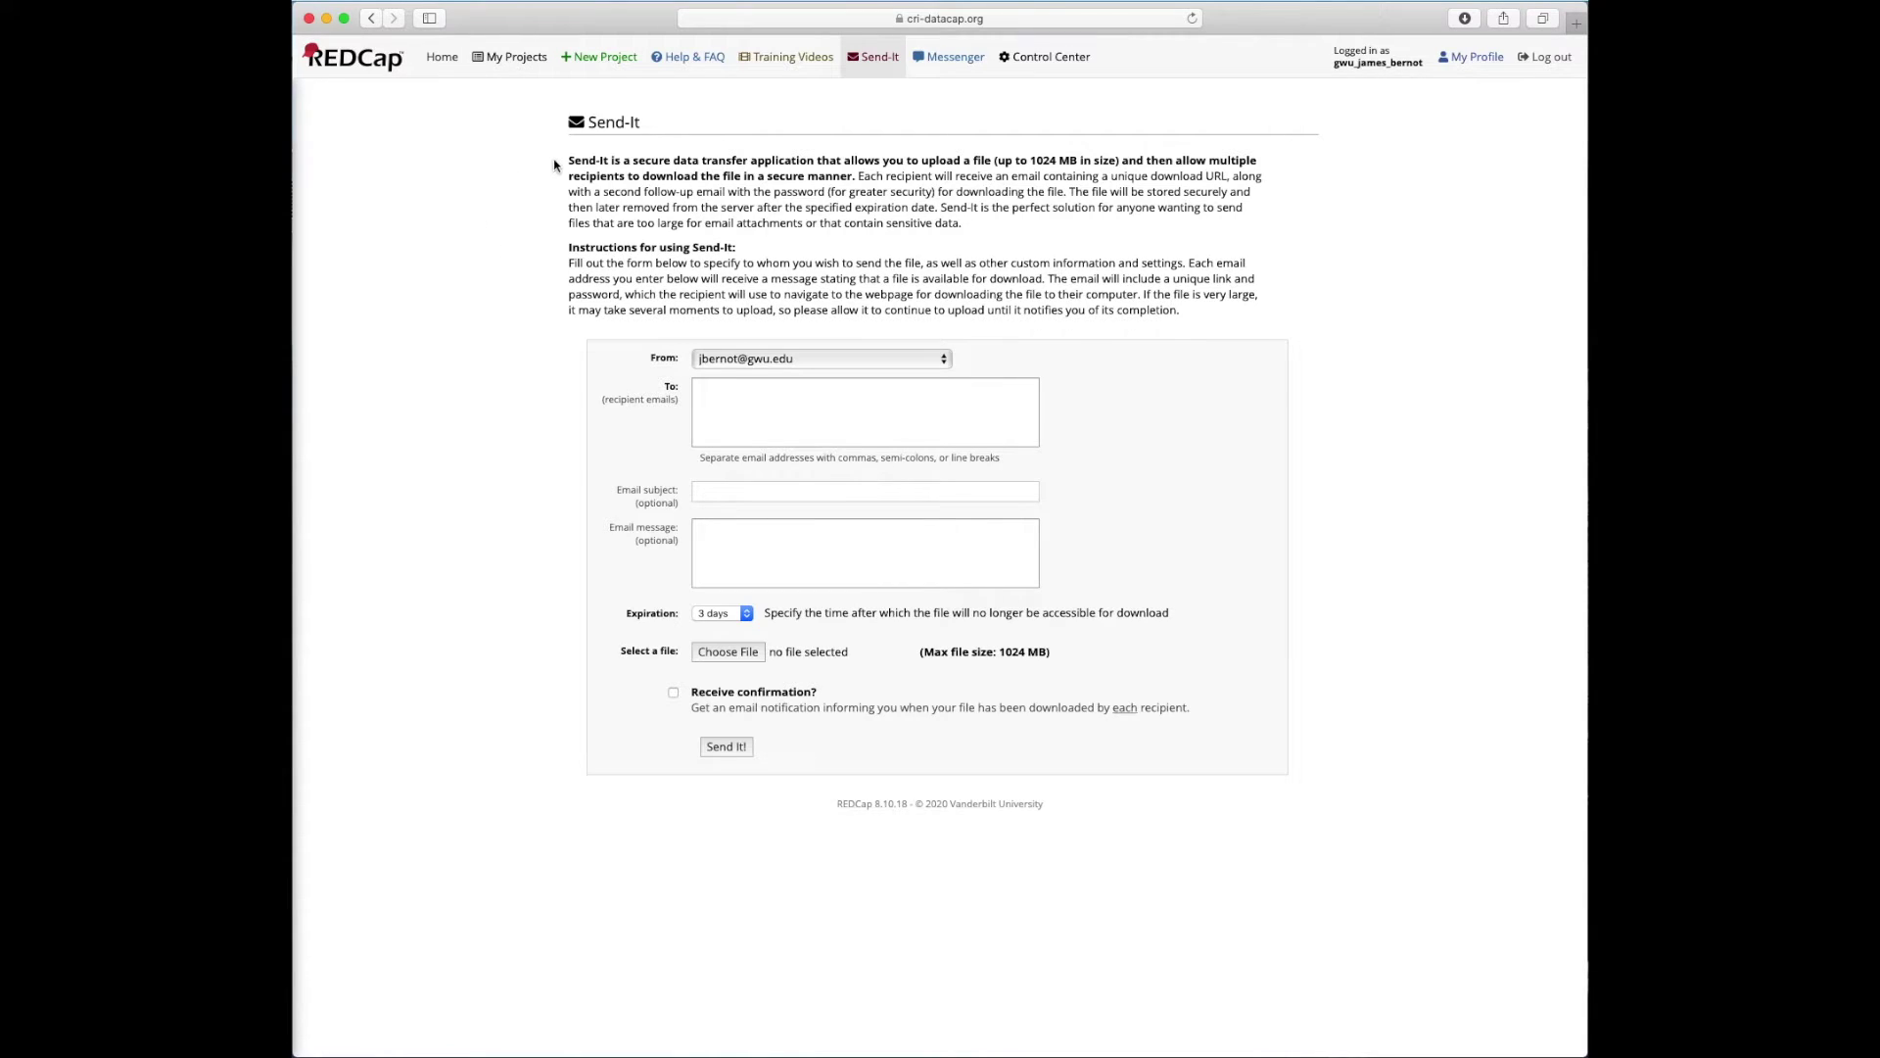
Start a new project titled '4/22/20 REDCap 101 training'.
click(602, 69)
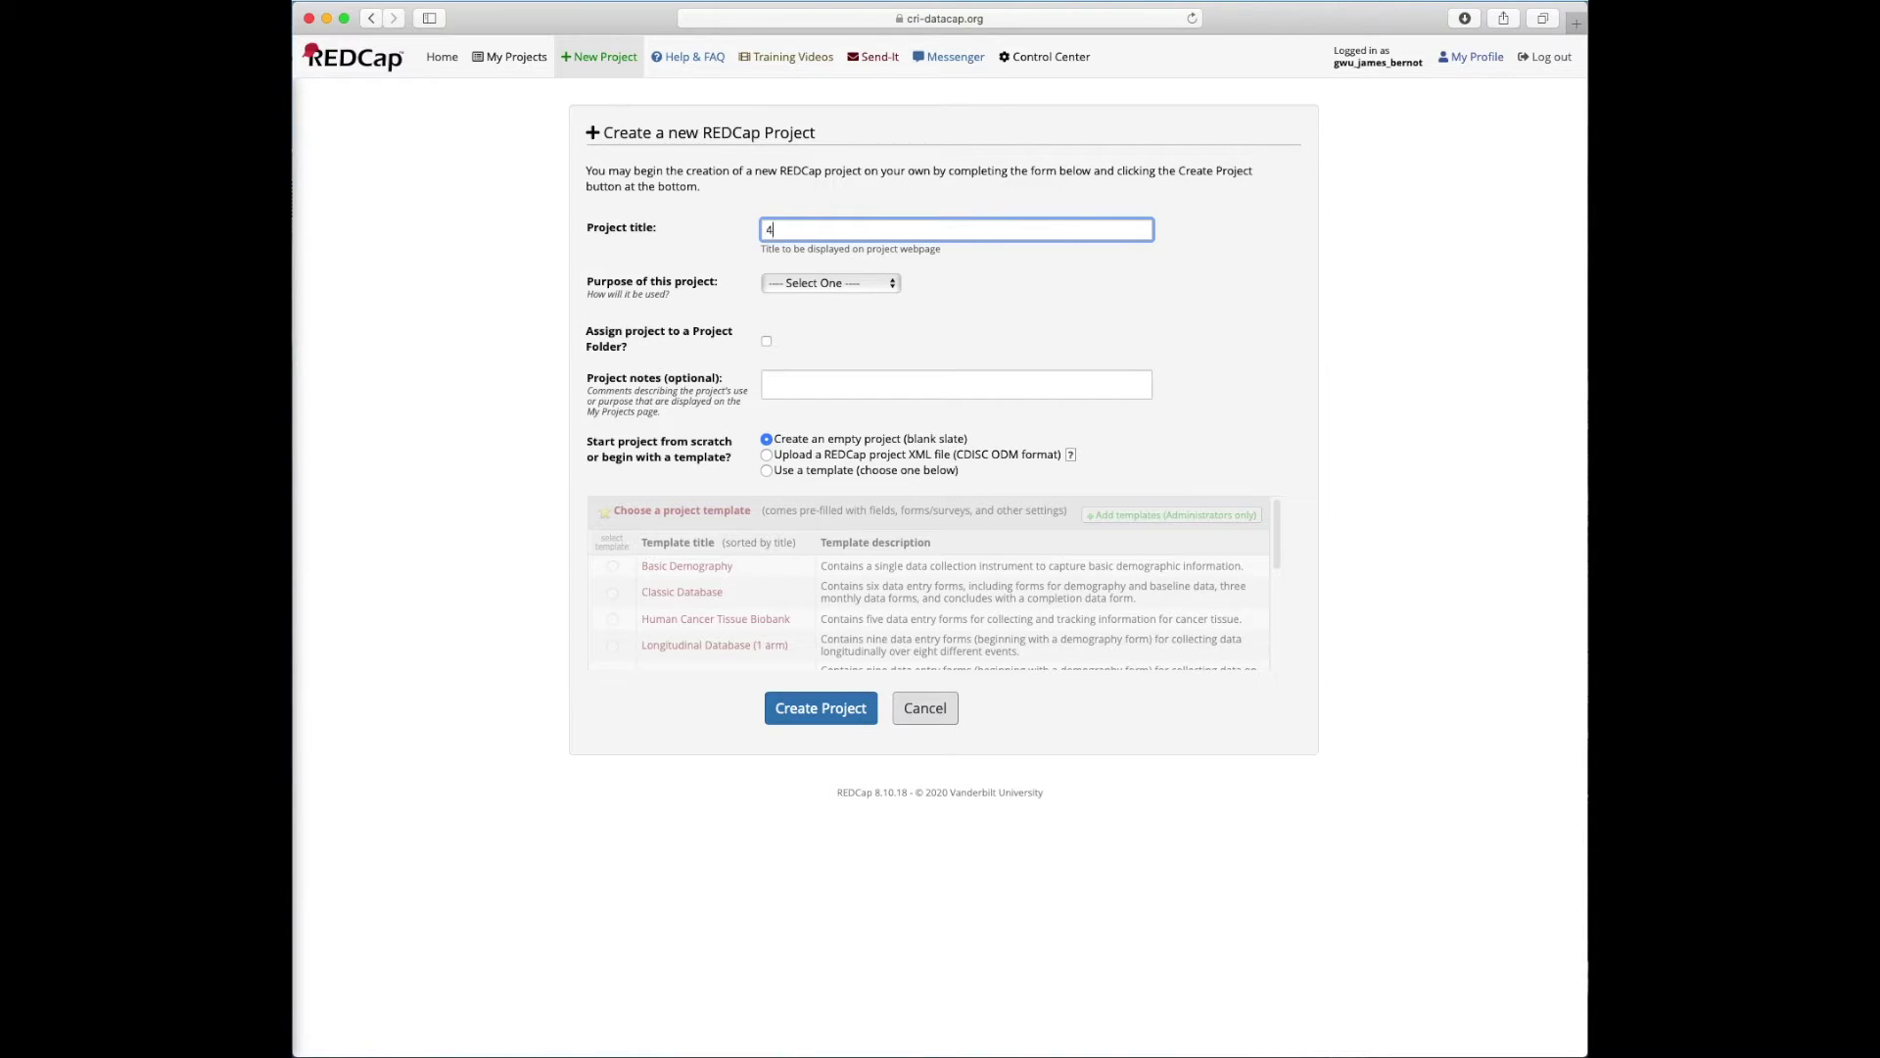
text(22/20)
text(REDCap 101 training)
Try the Research purpose, then set the project purpose back to Practice / Just for fun.
click(843, 283)
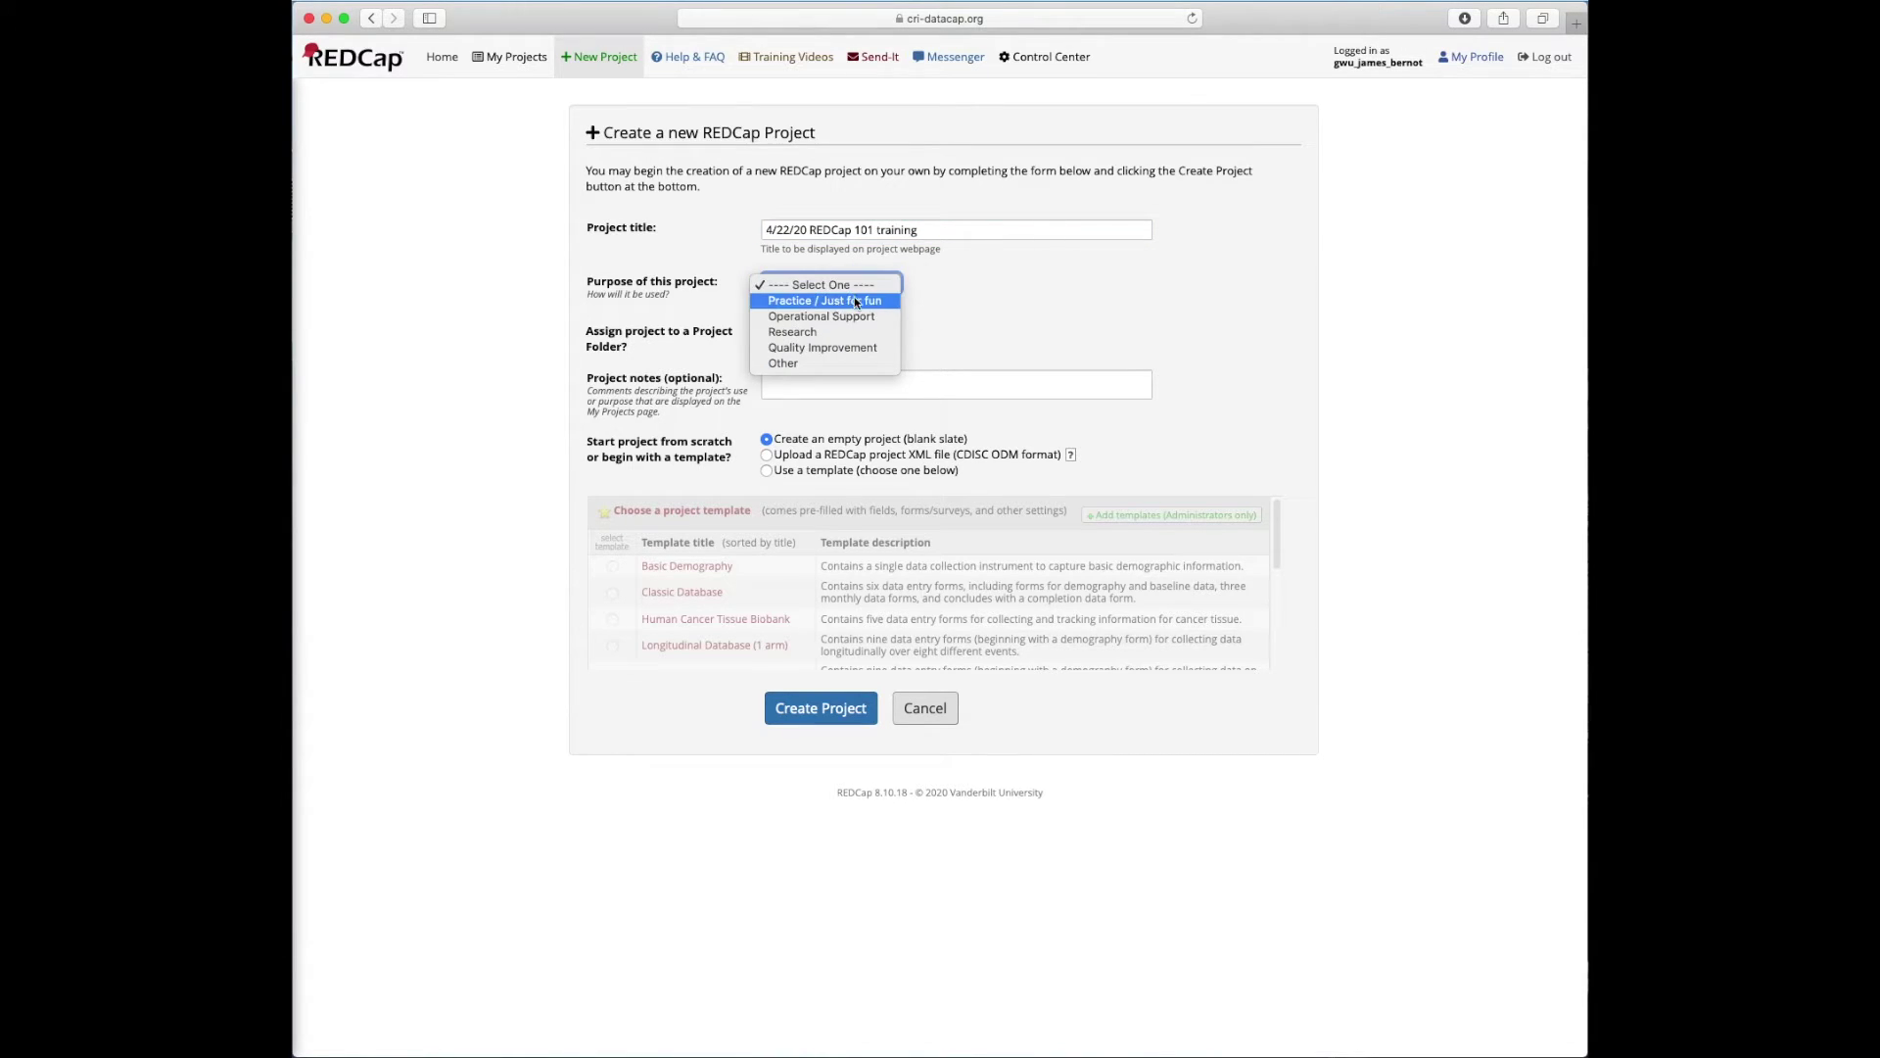
click(855, 301)
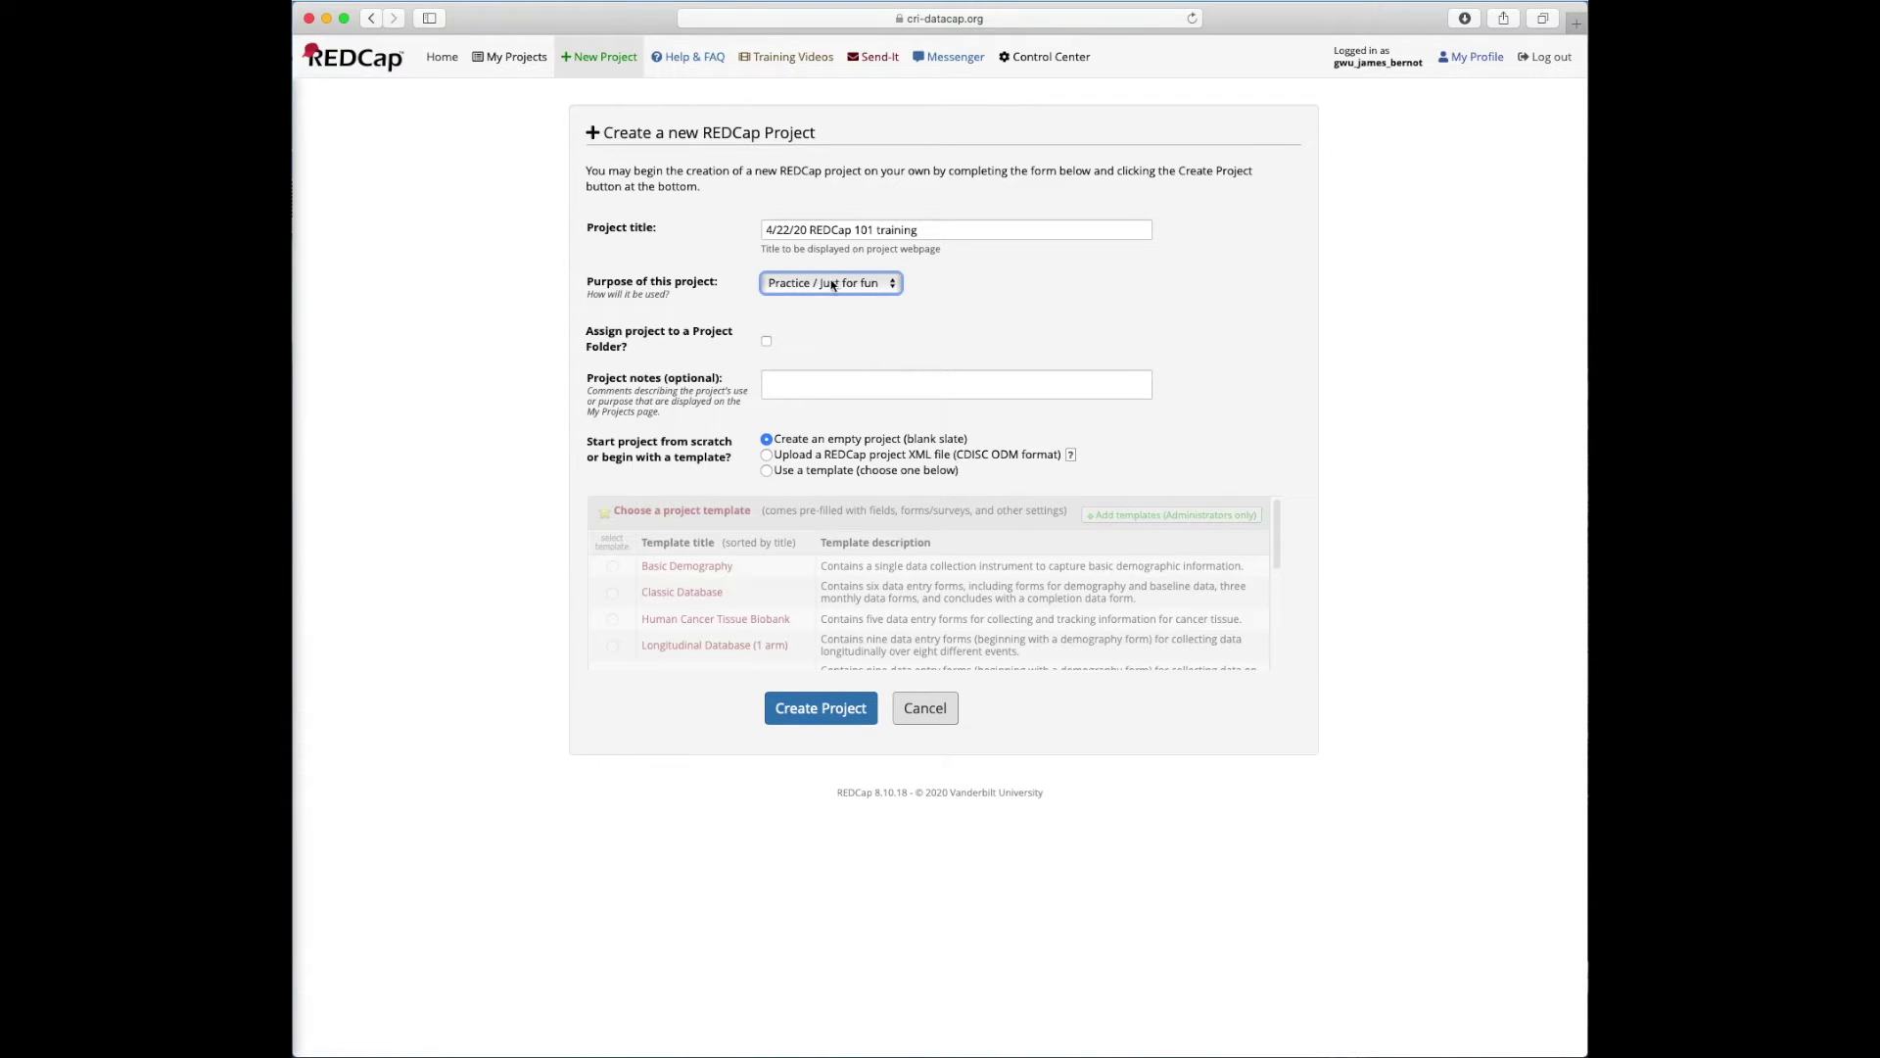
click(832, 284)
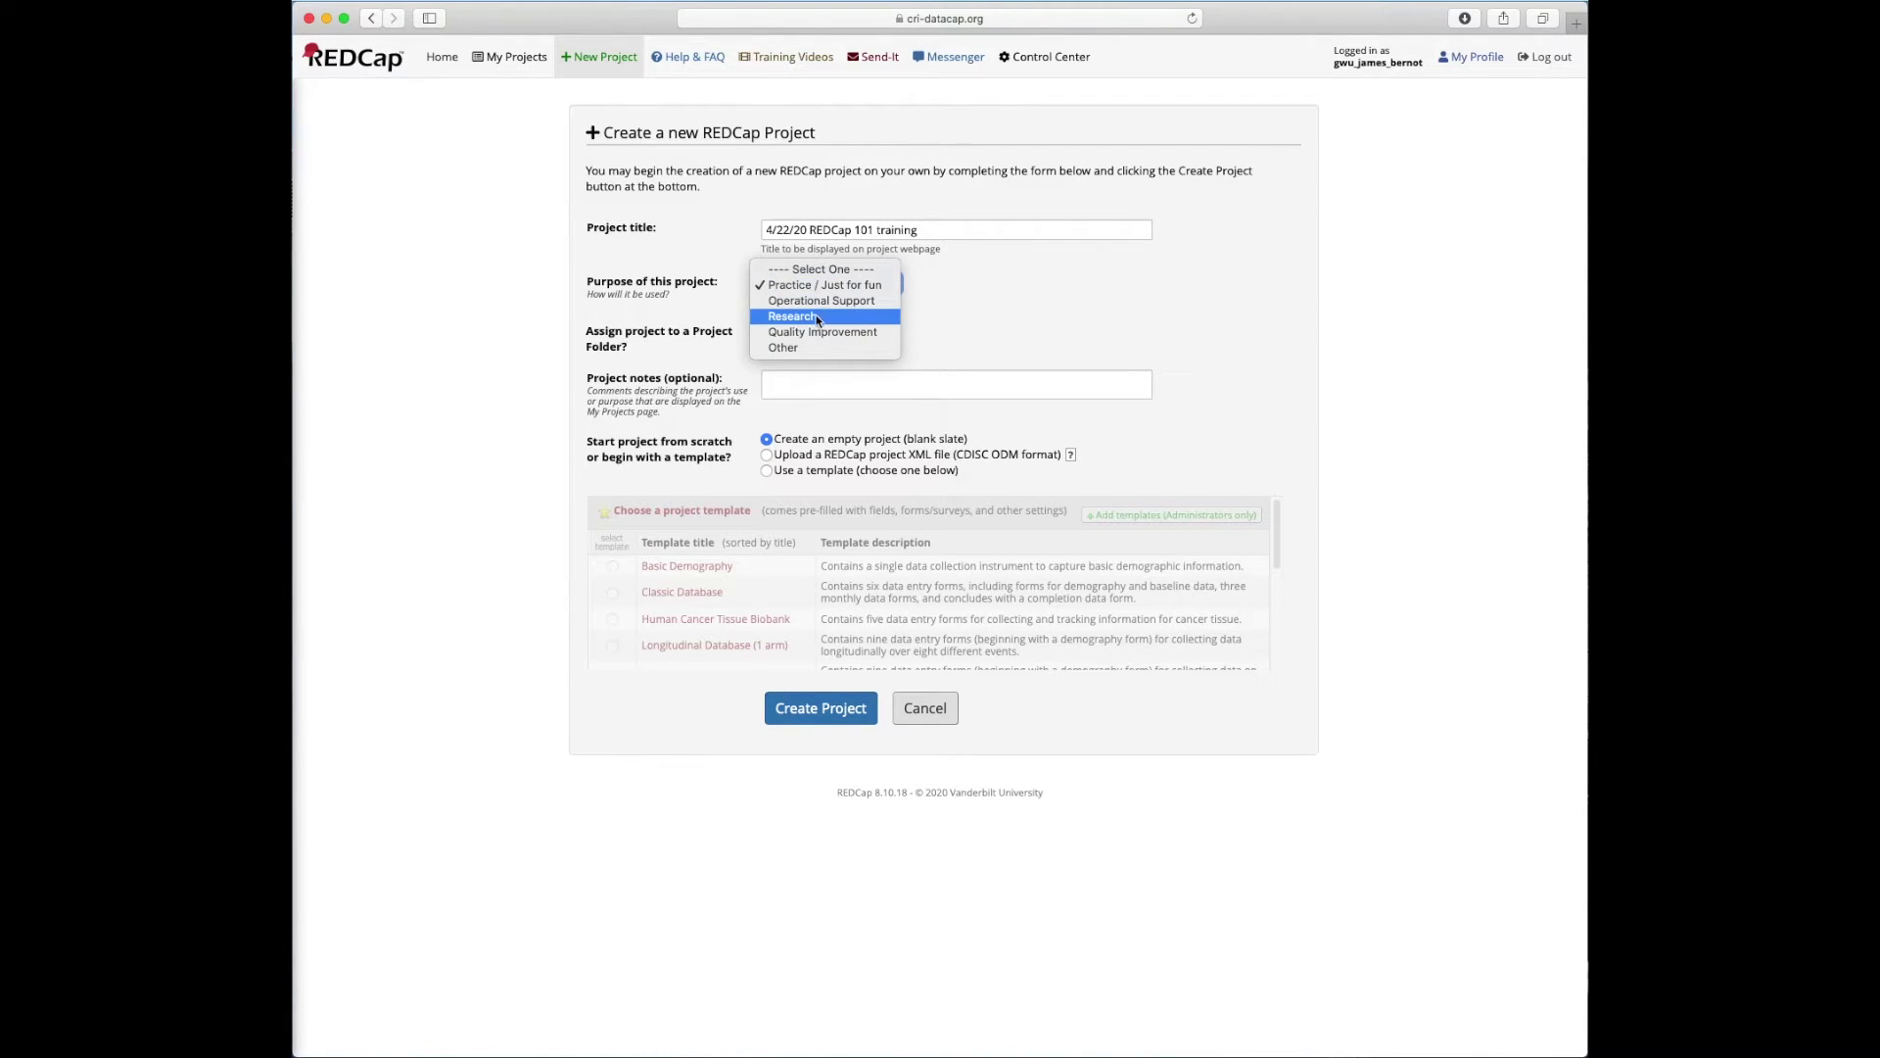
click(799, 317)
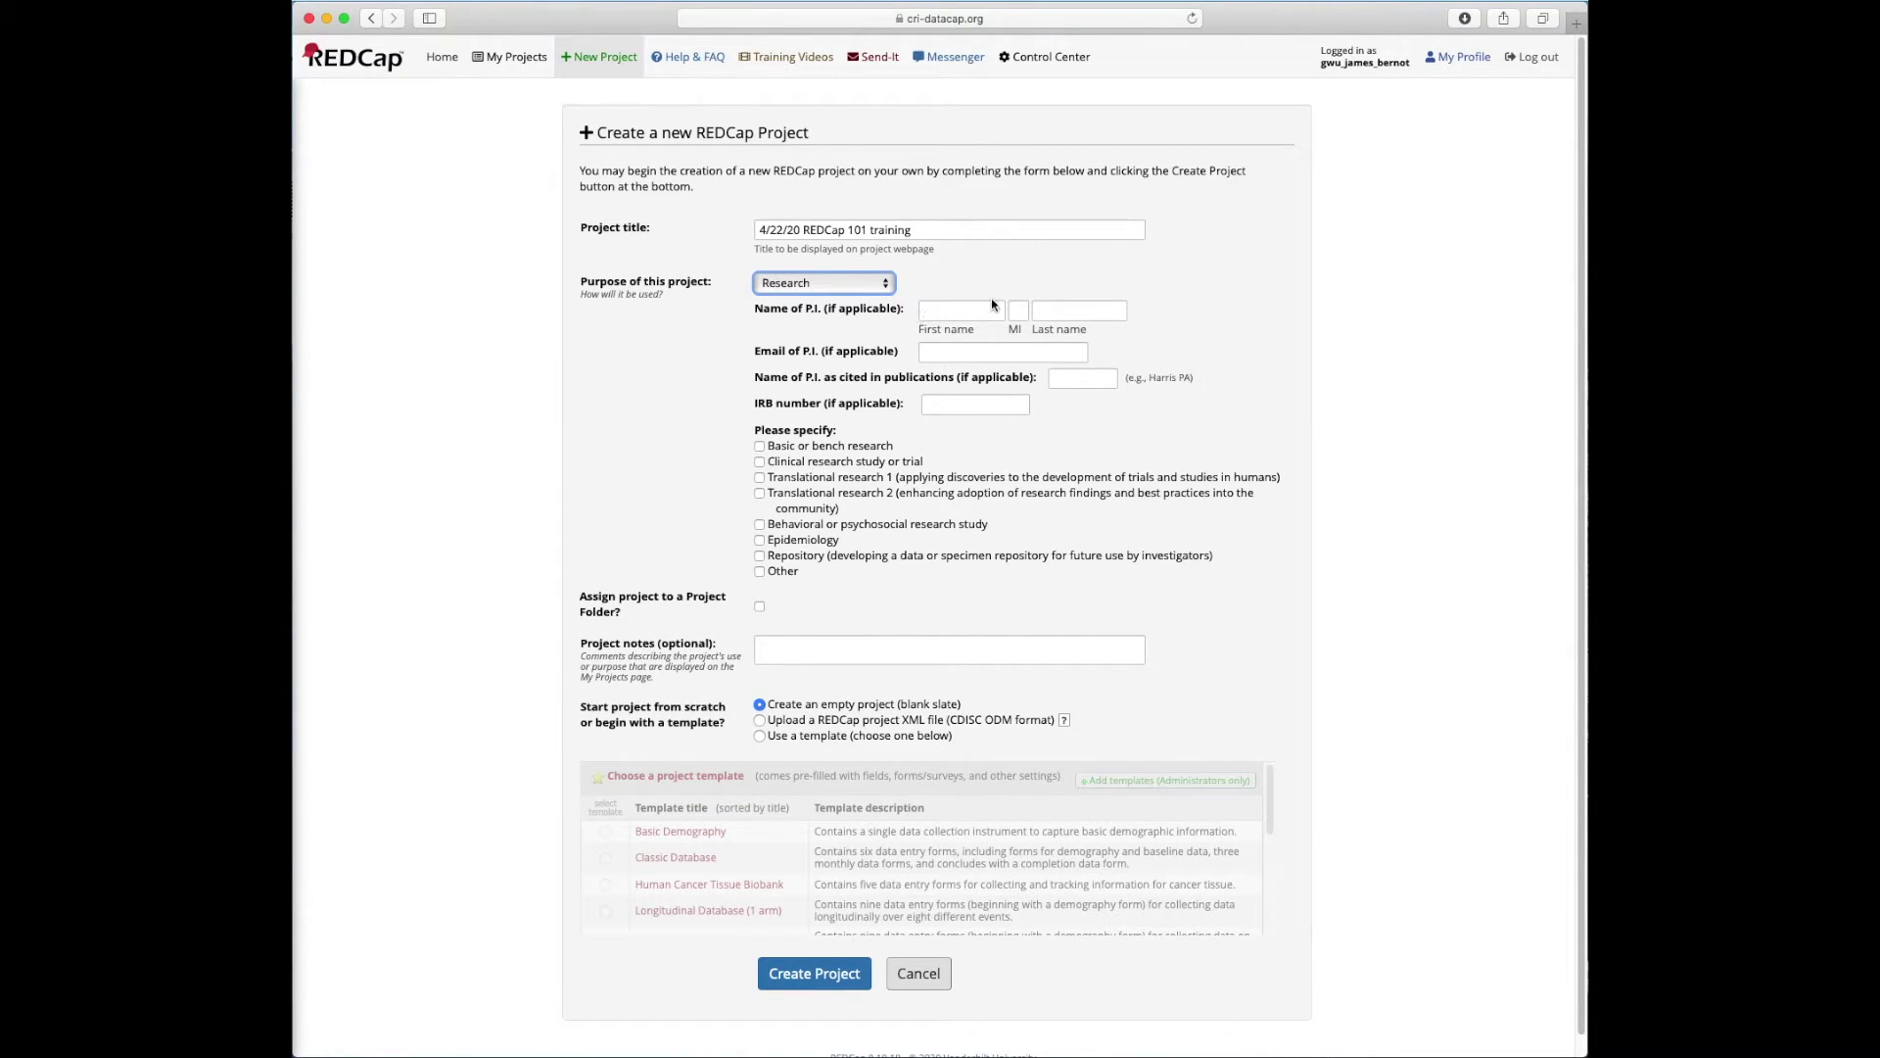
click(845, 284)
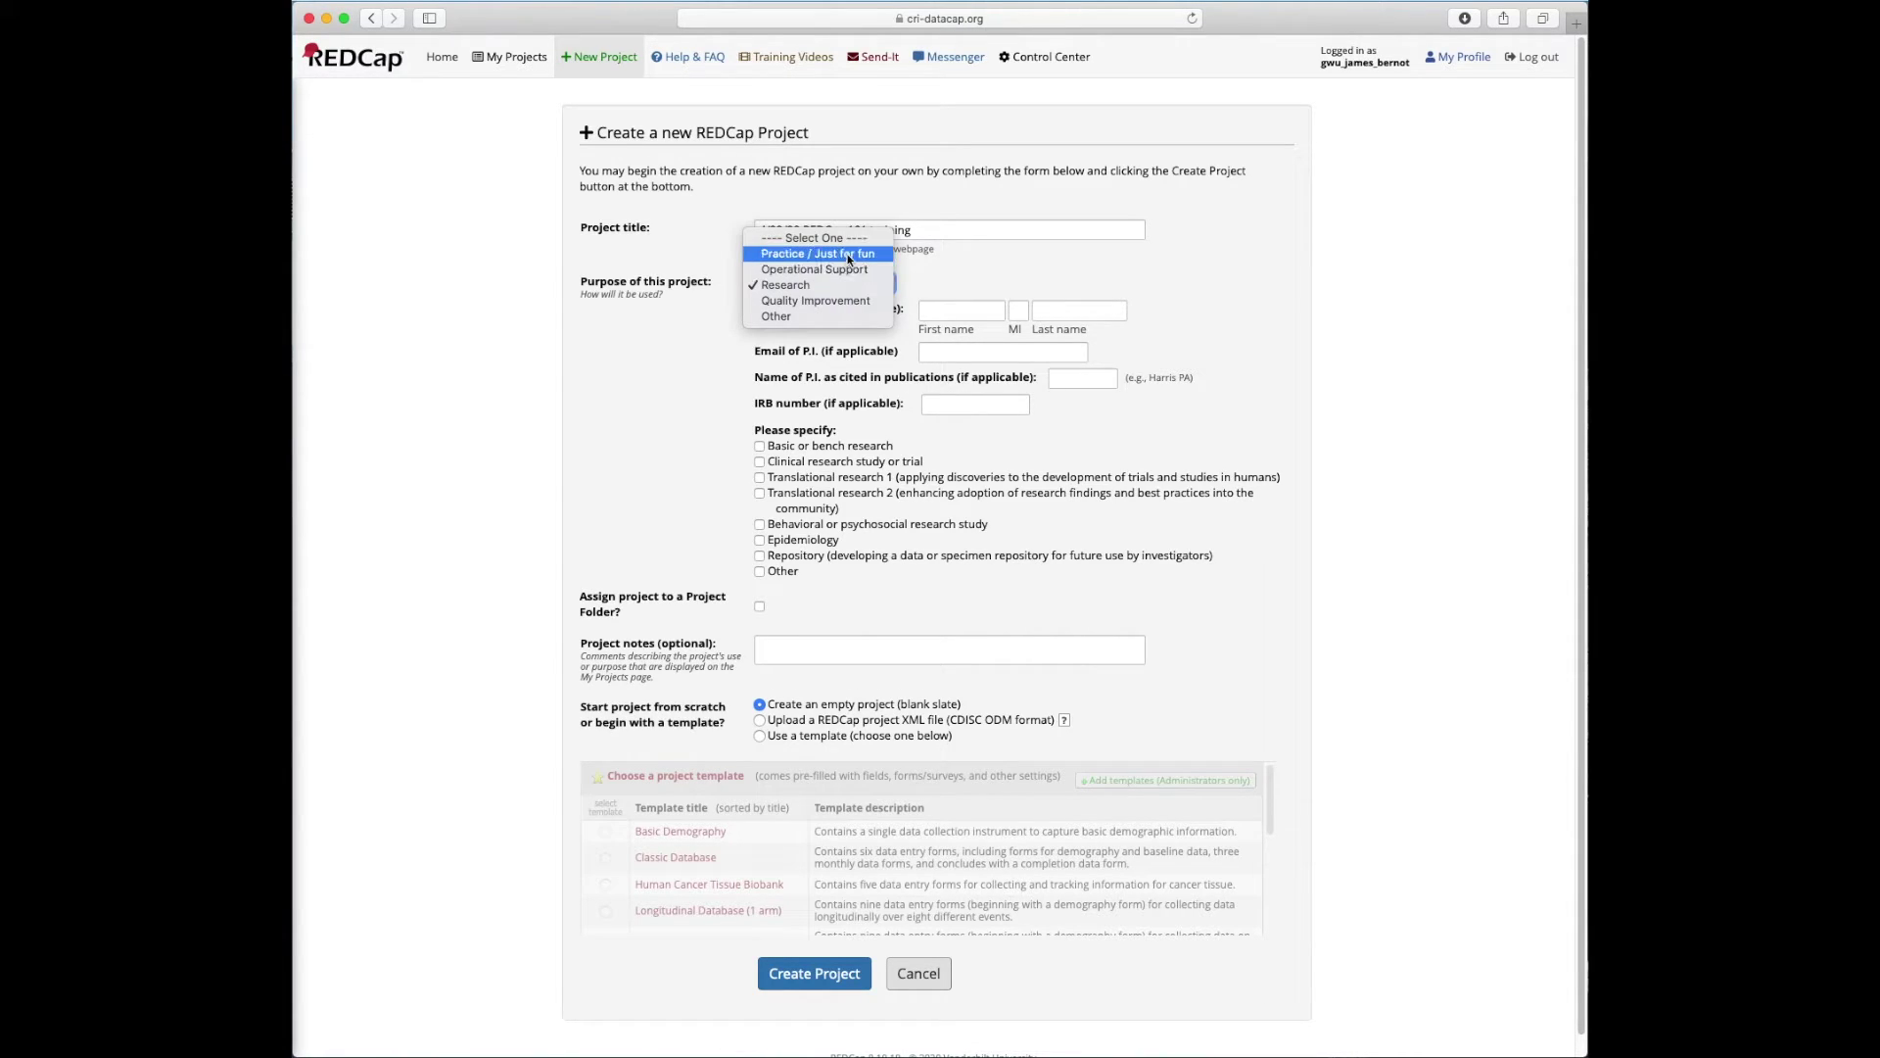
click(848, 259)
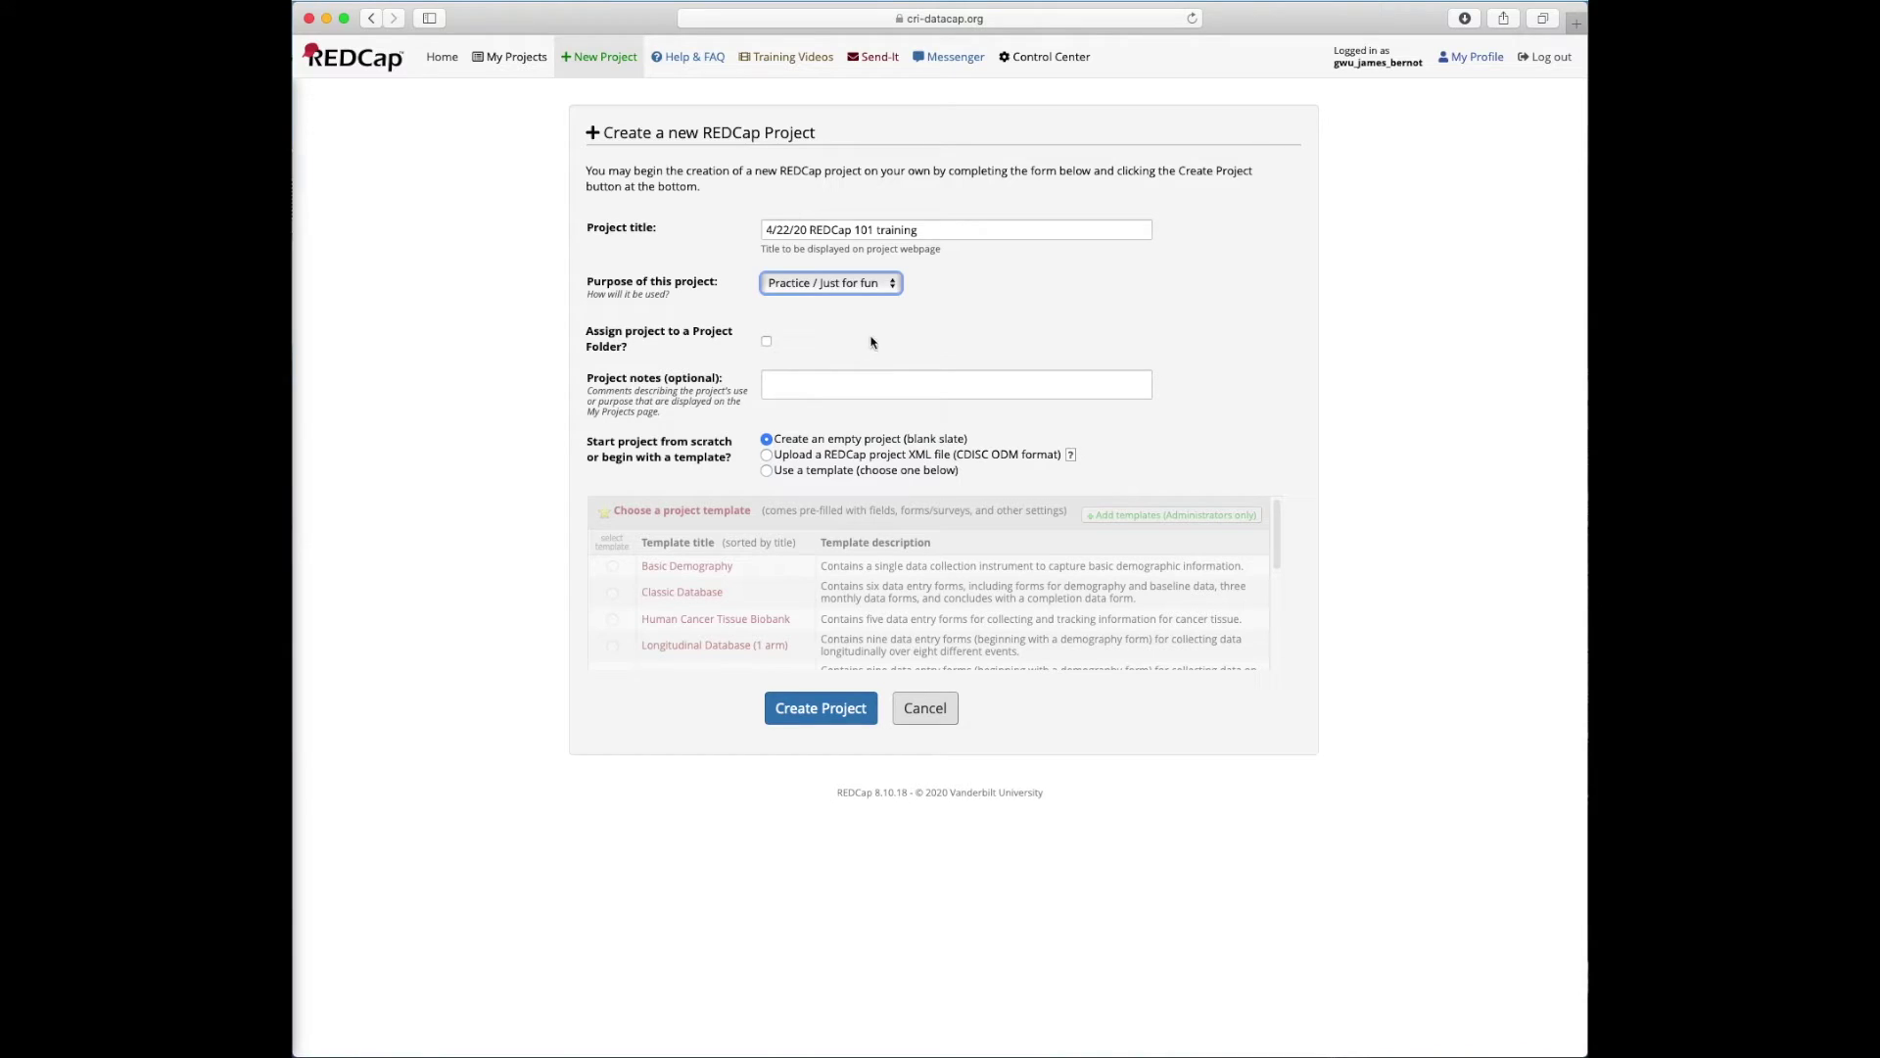
click(756, 338)
Switch the project's starting option from blank slate to 'Use a template'.
drag(776, 438, 971, 436)
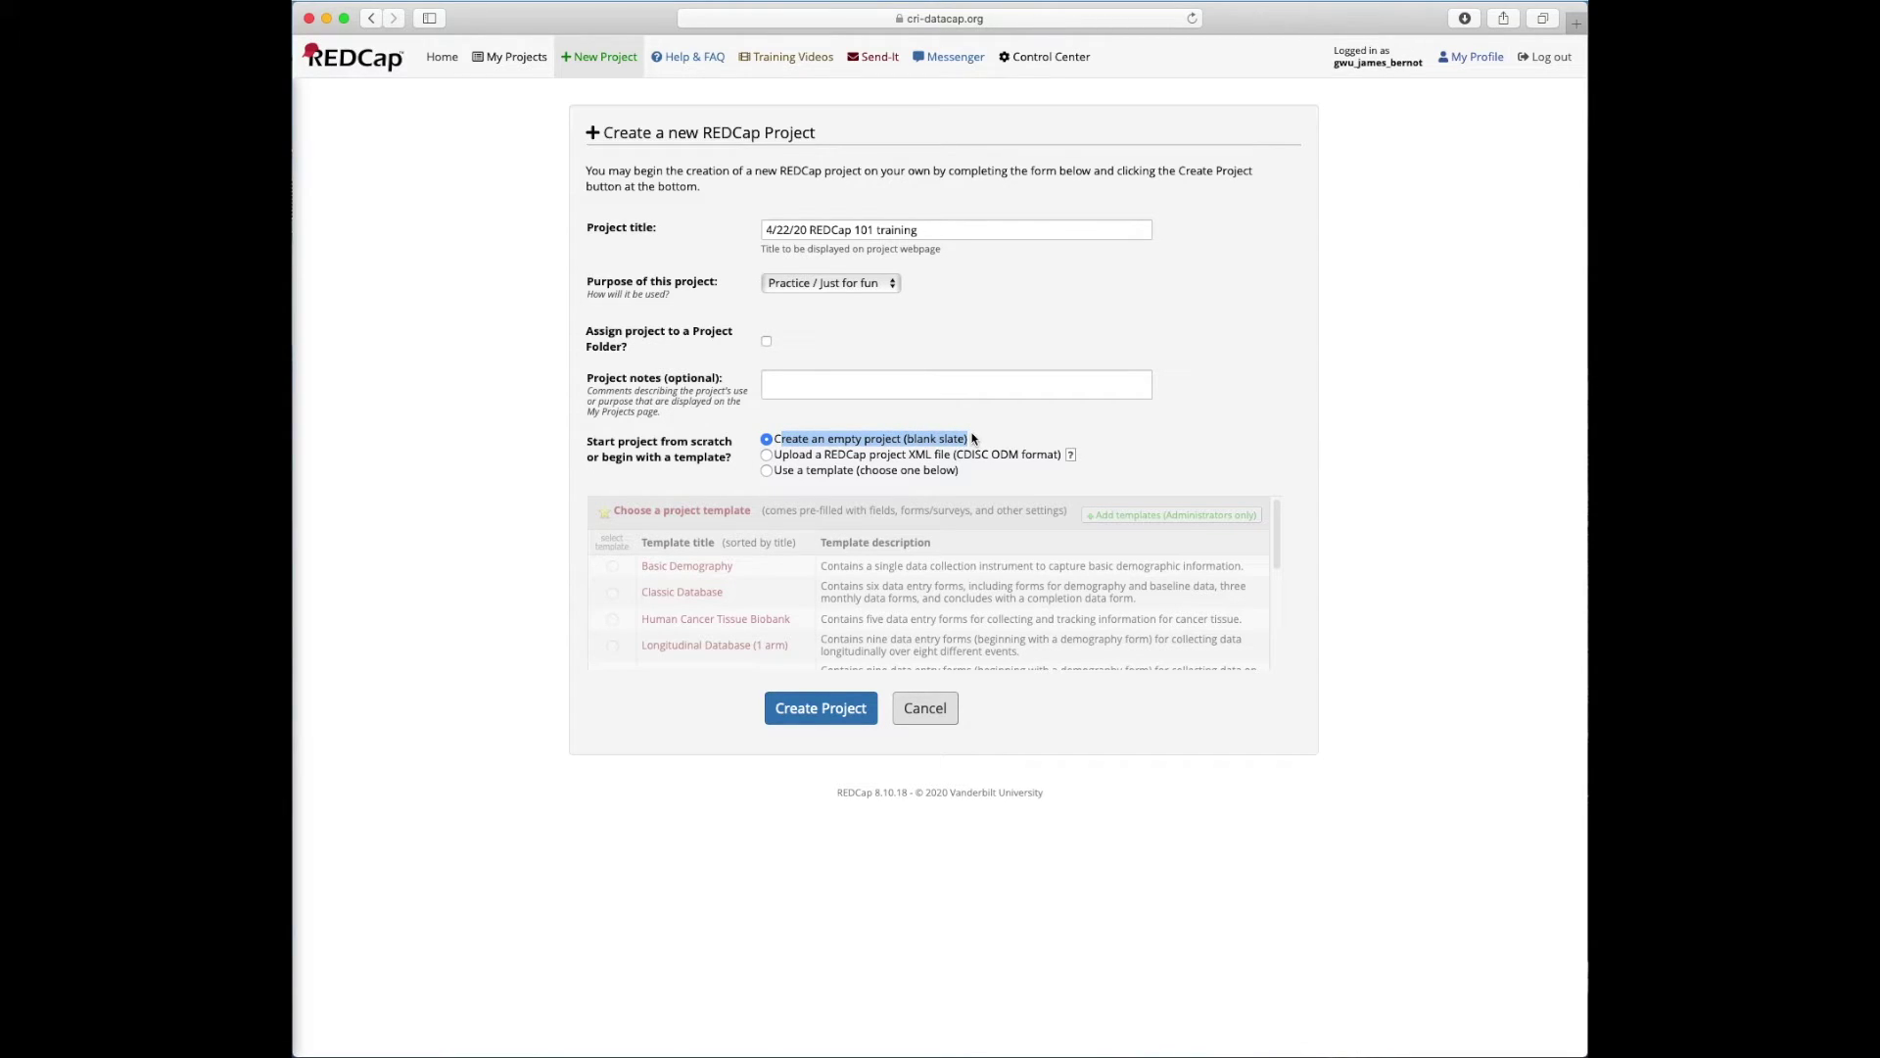
click(973, 439)
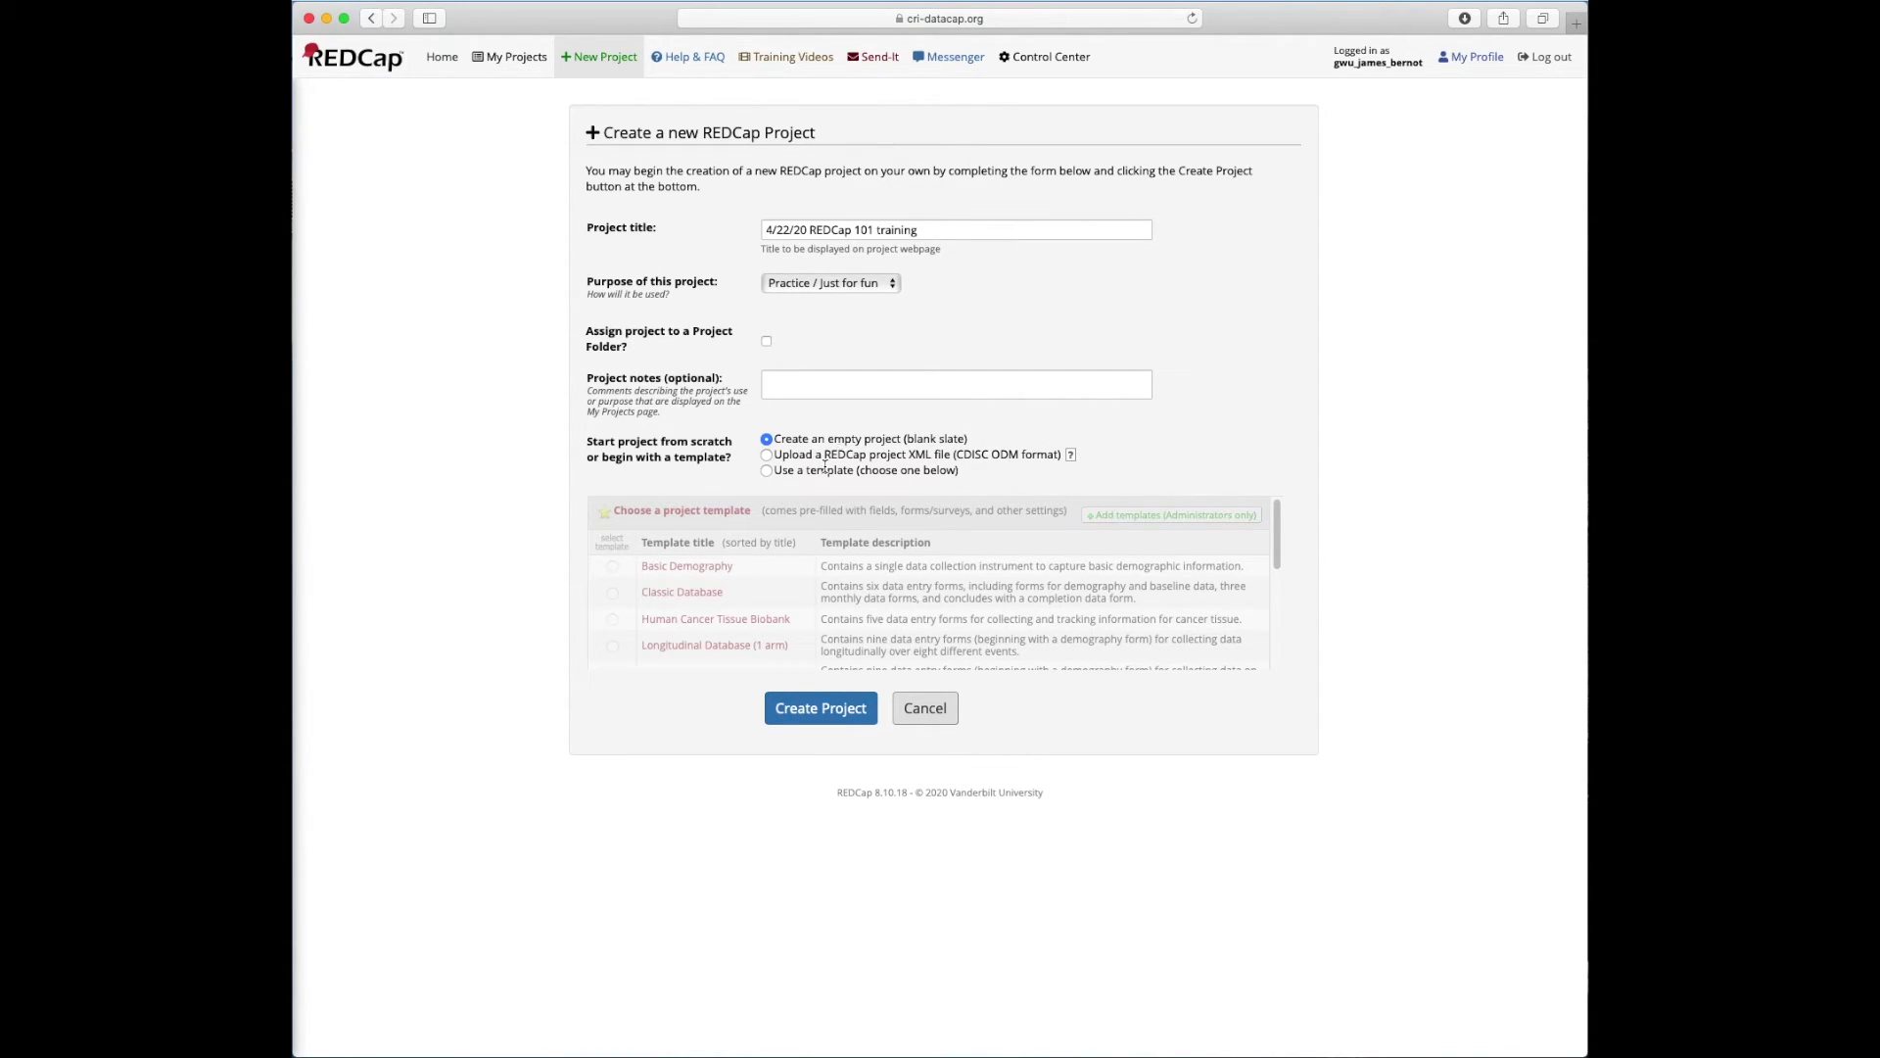
click(767, 471)
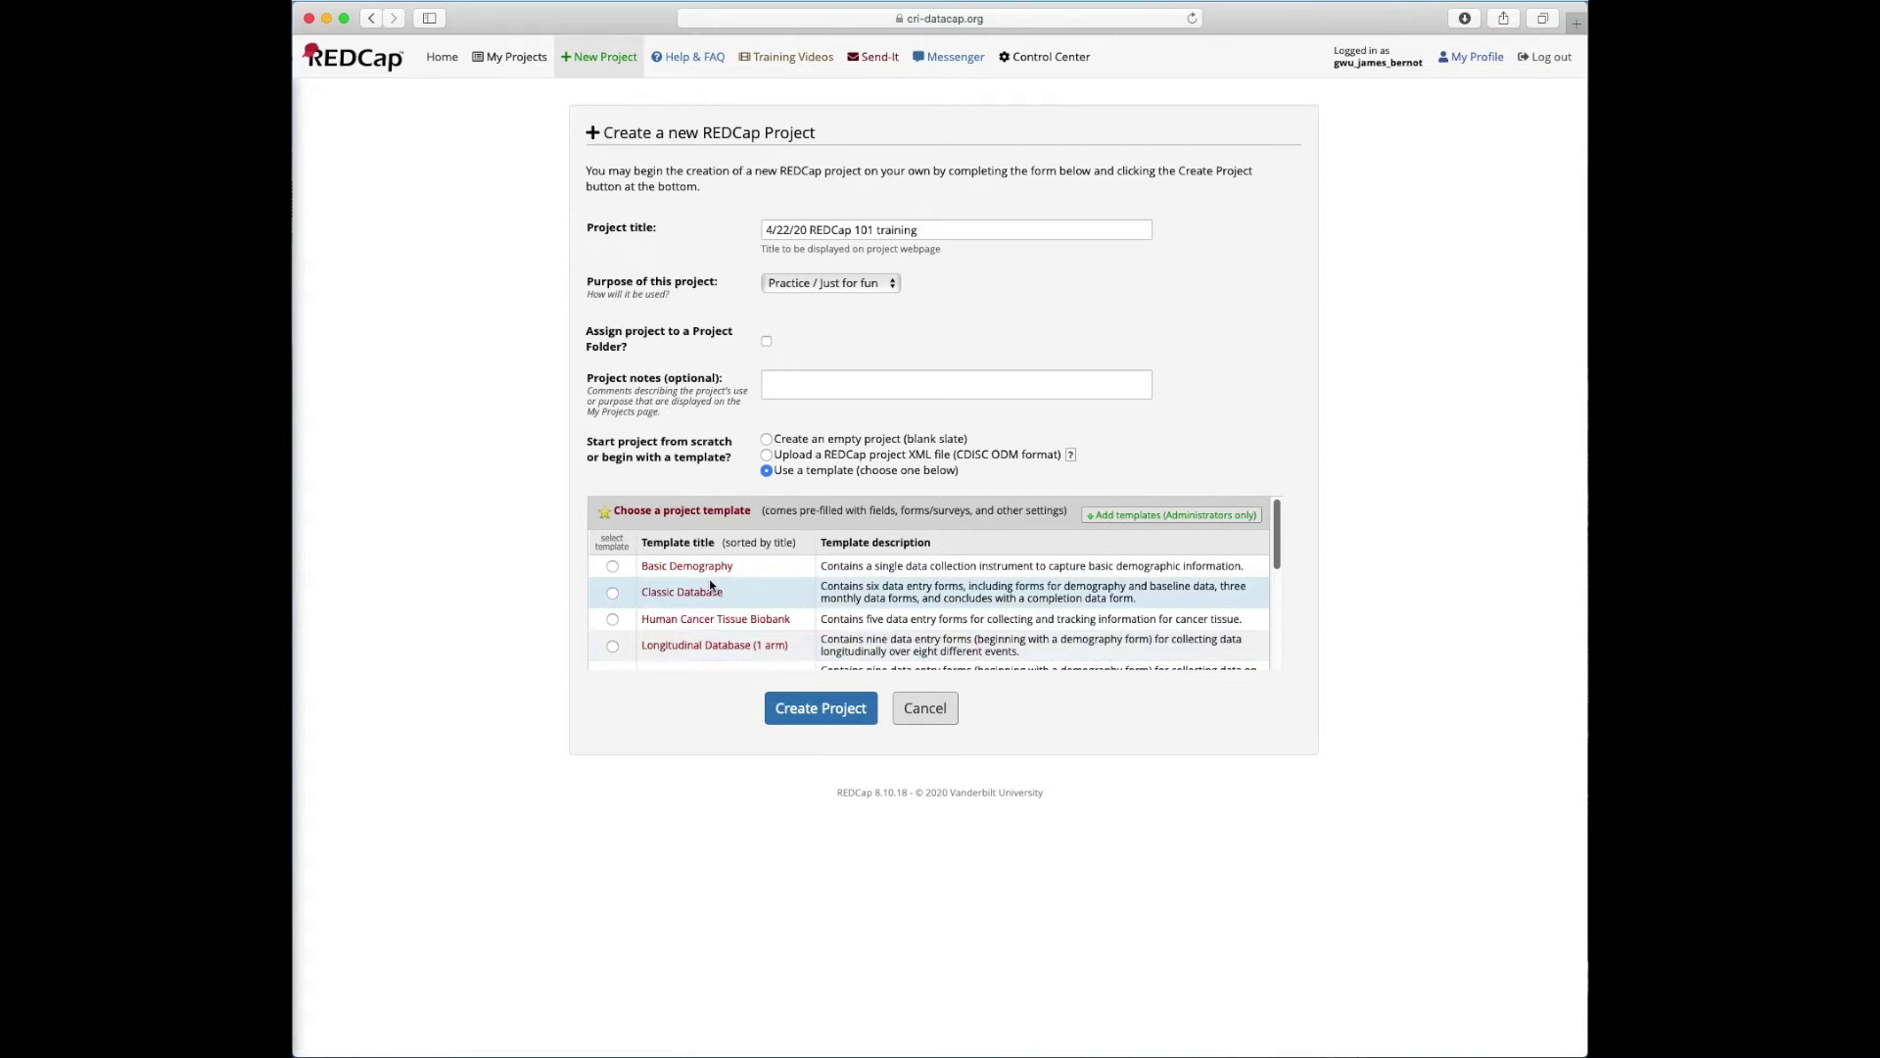
Choose 'Create an empty project (blank slate)' and create the project.
scroll(754, 588, down, 5)
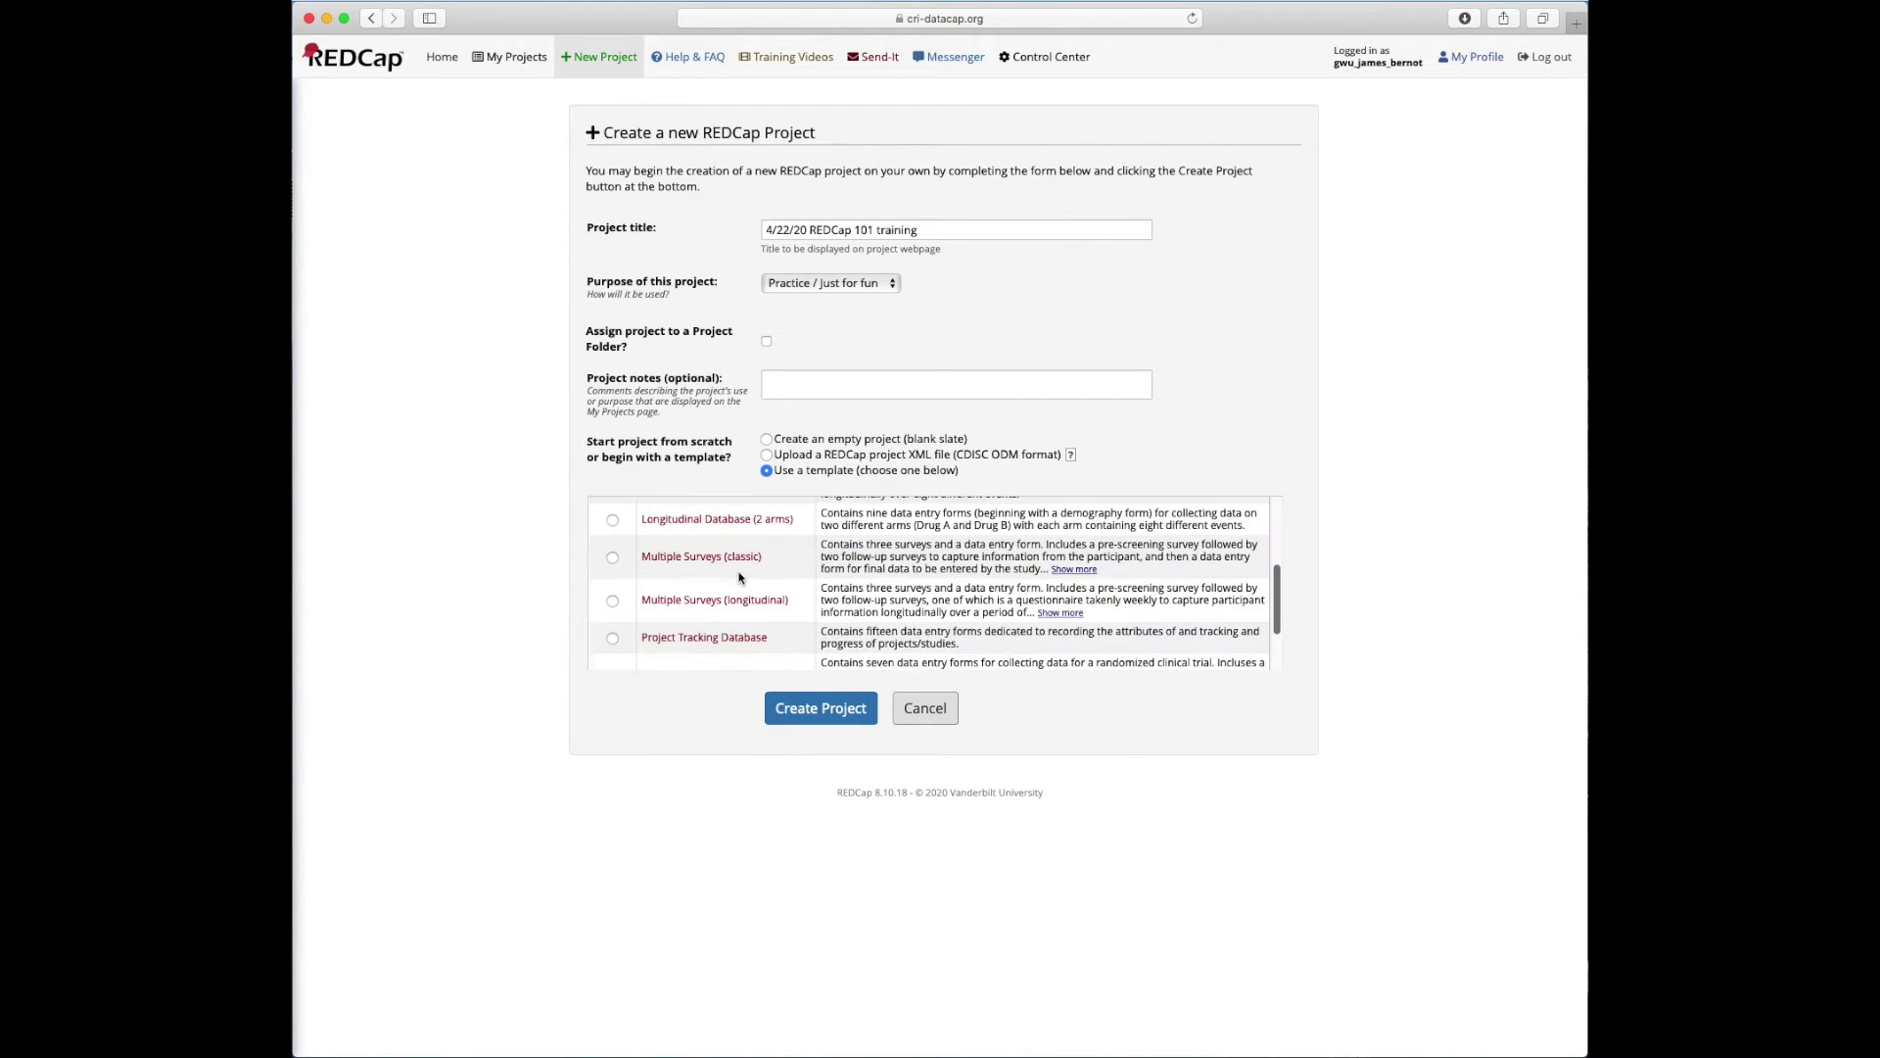
scroll(777, 578, up, 5)
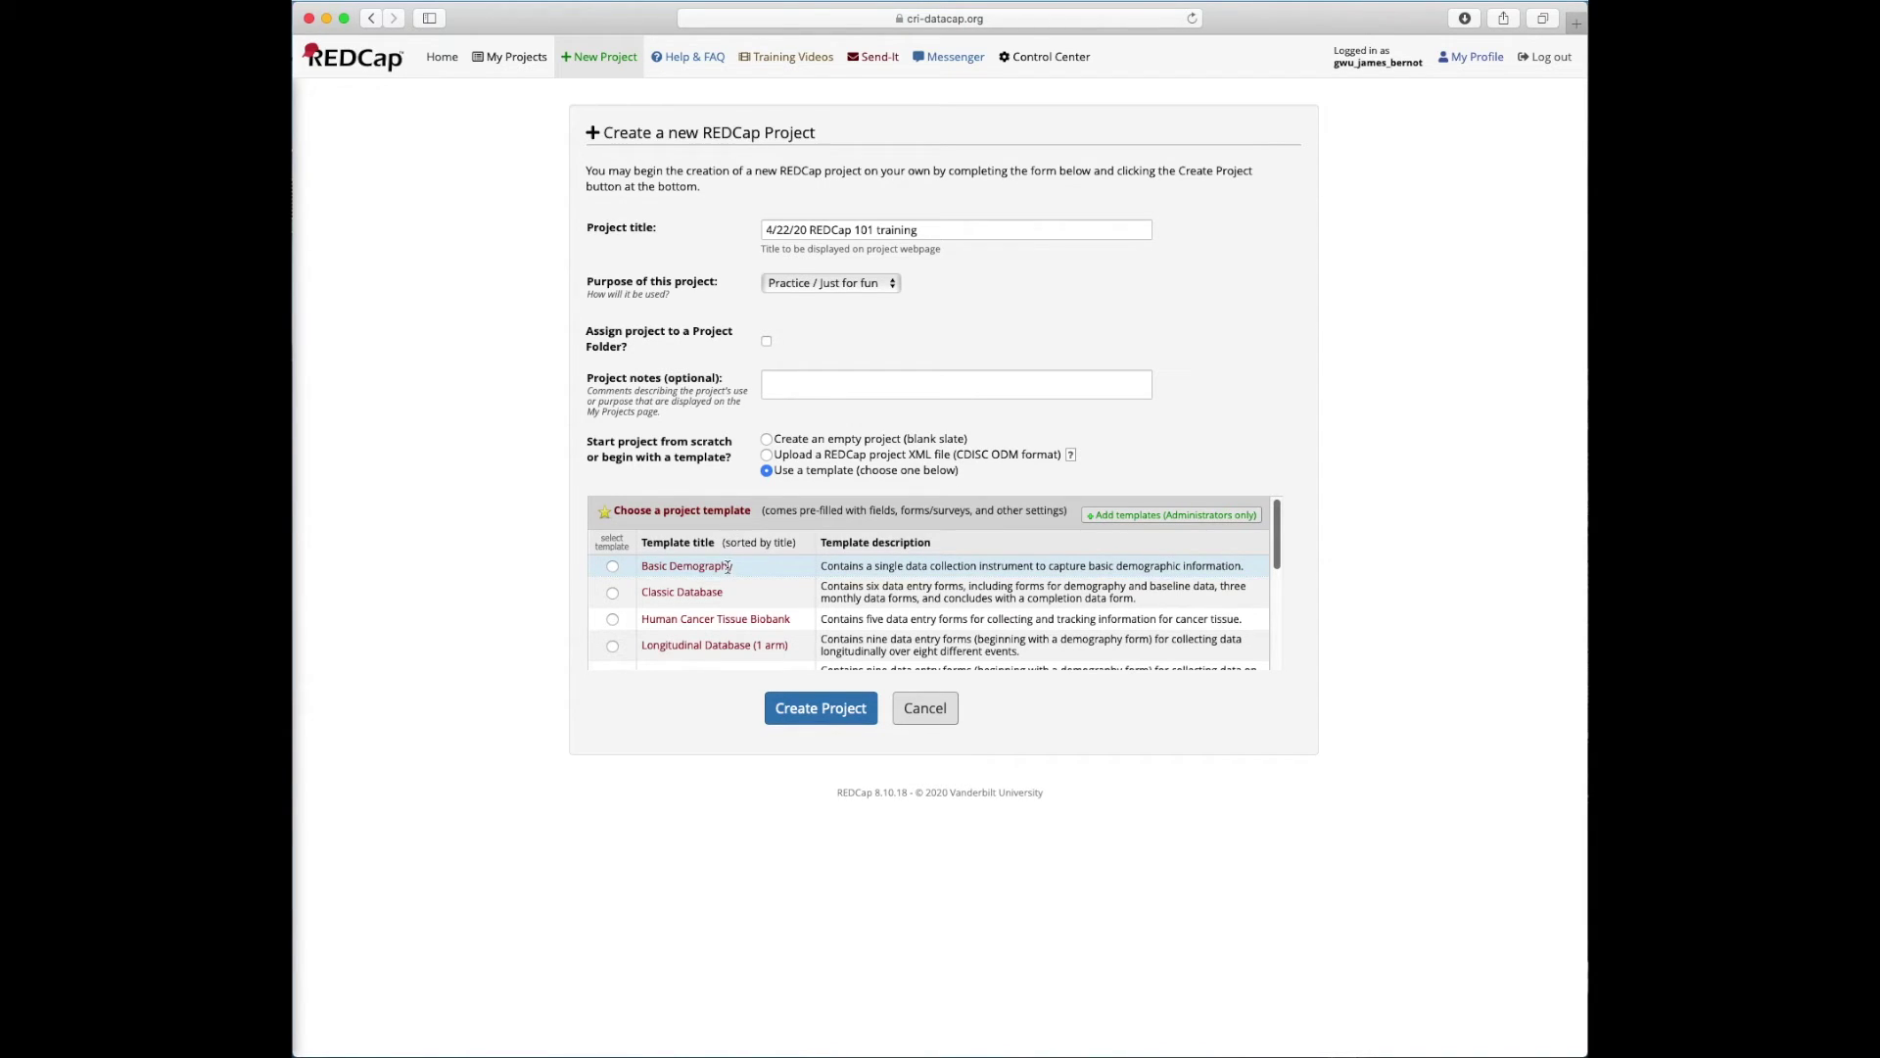
click(767, 439)
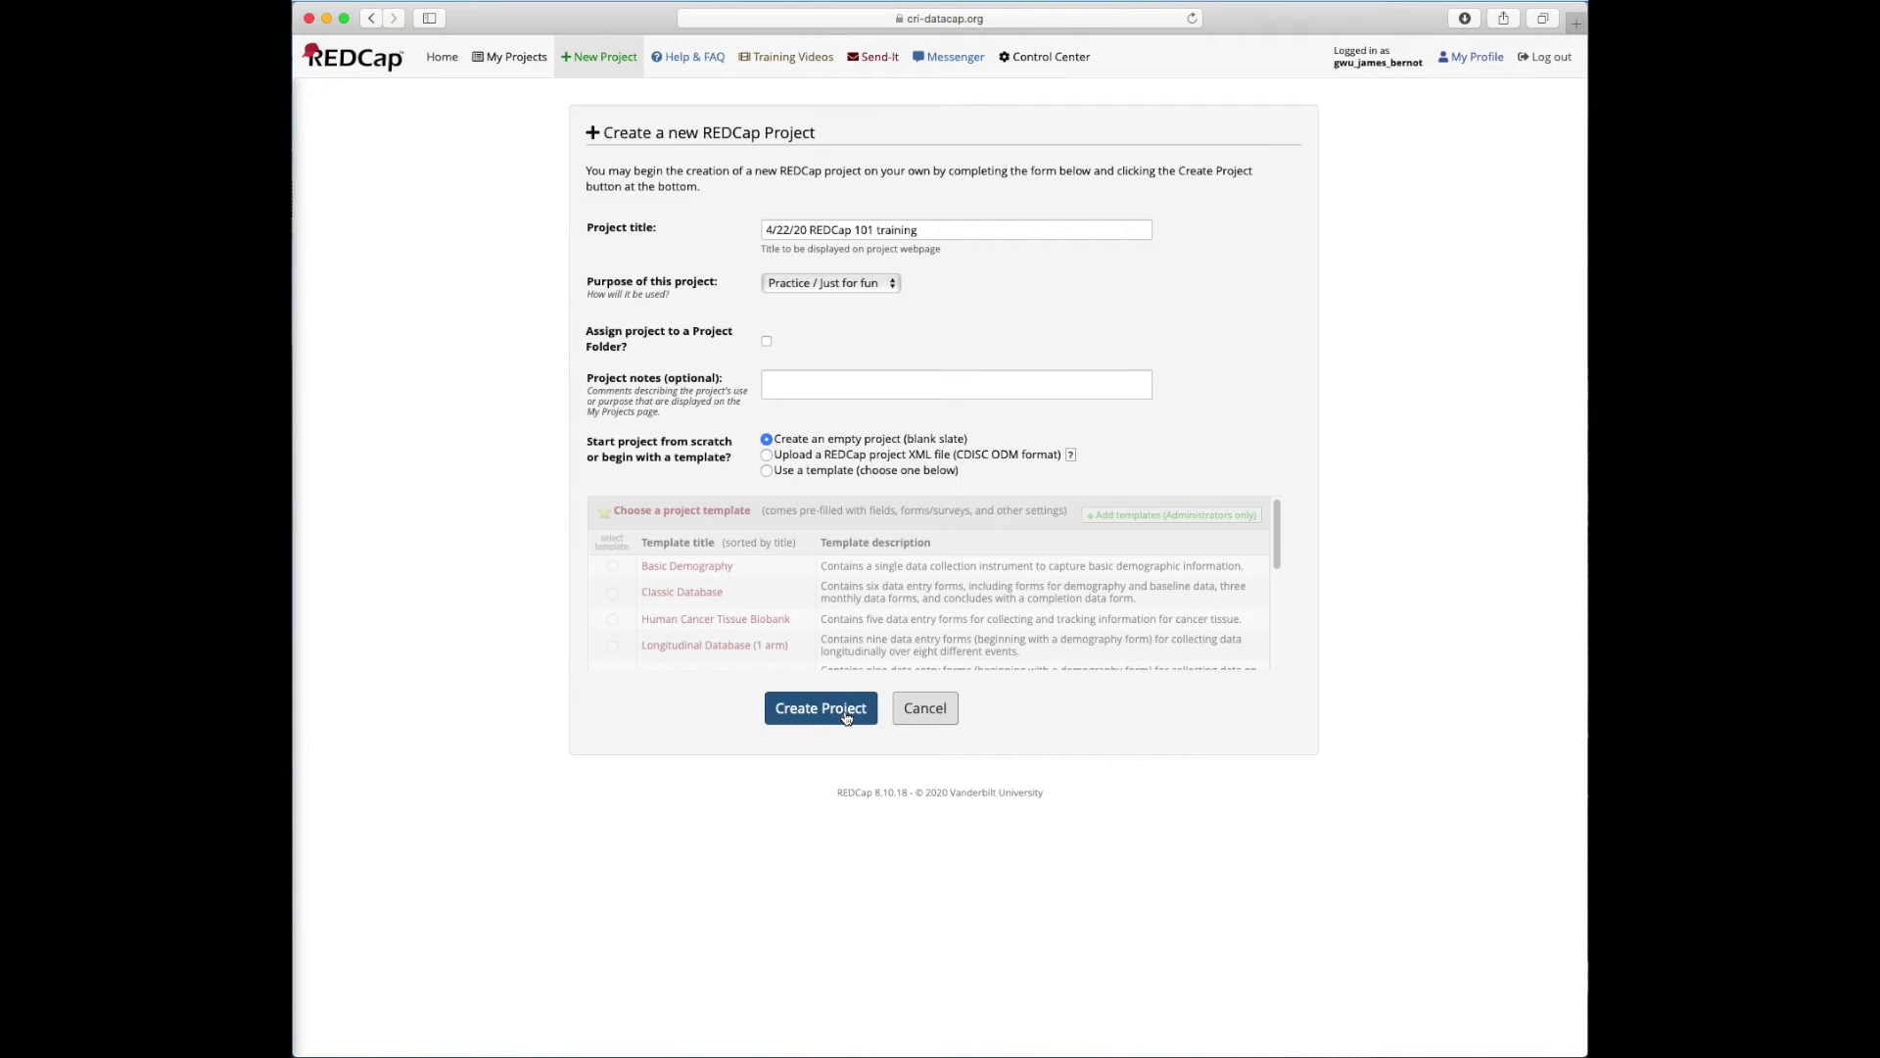
click(847, 715)
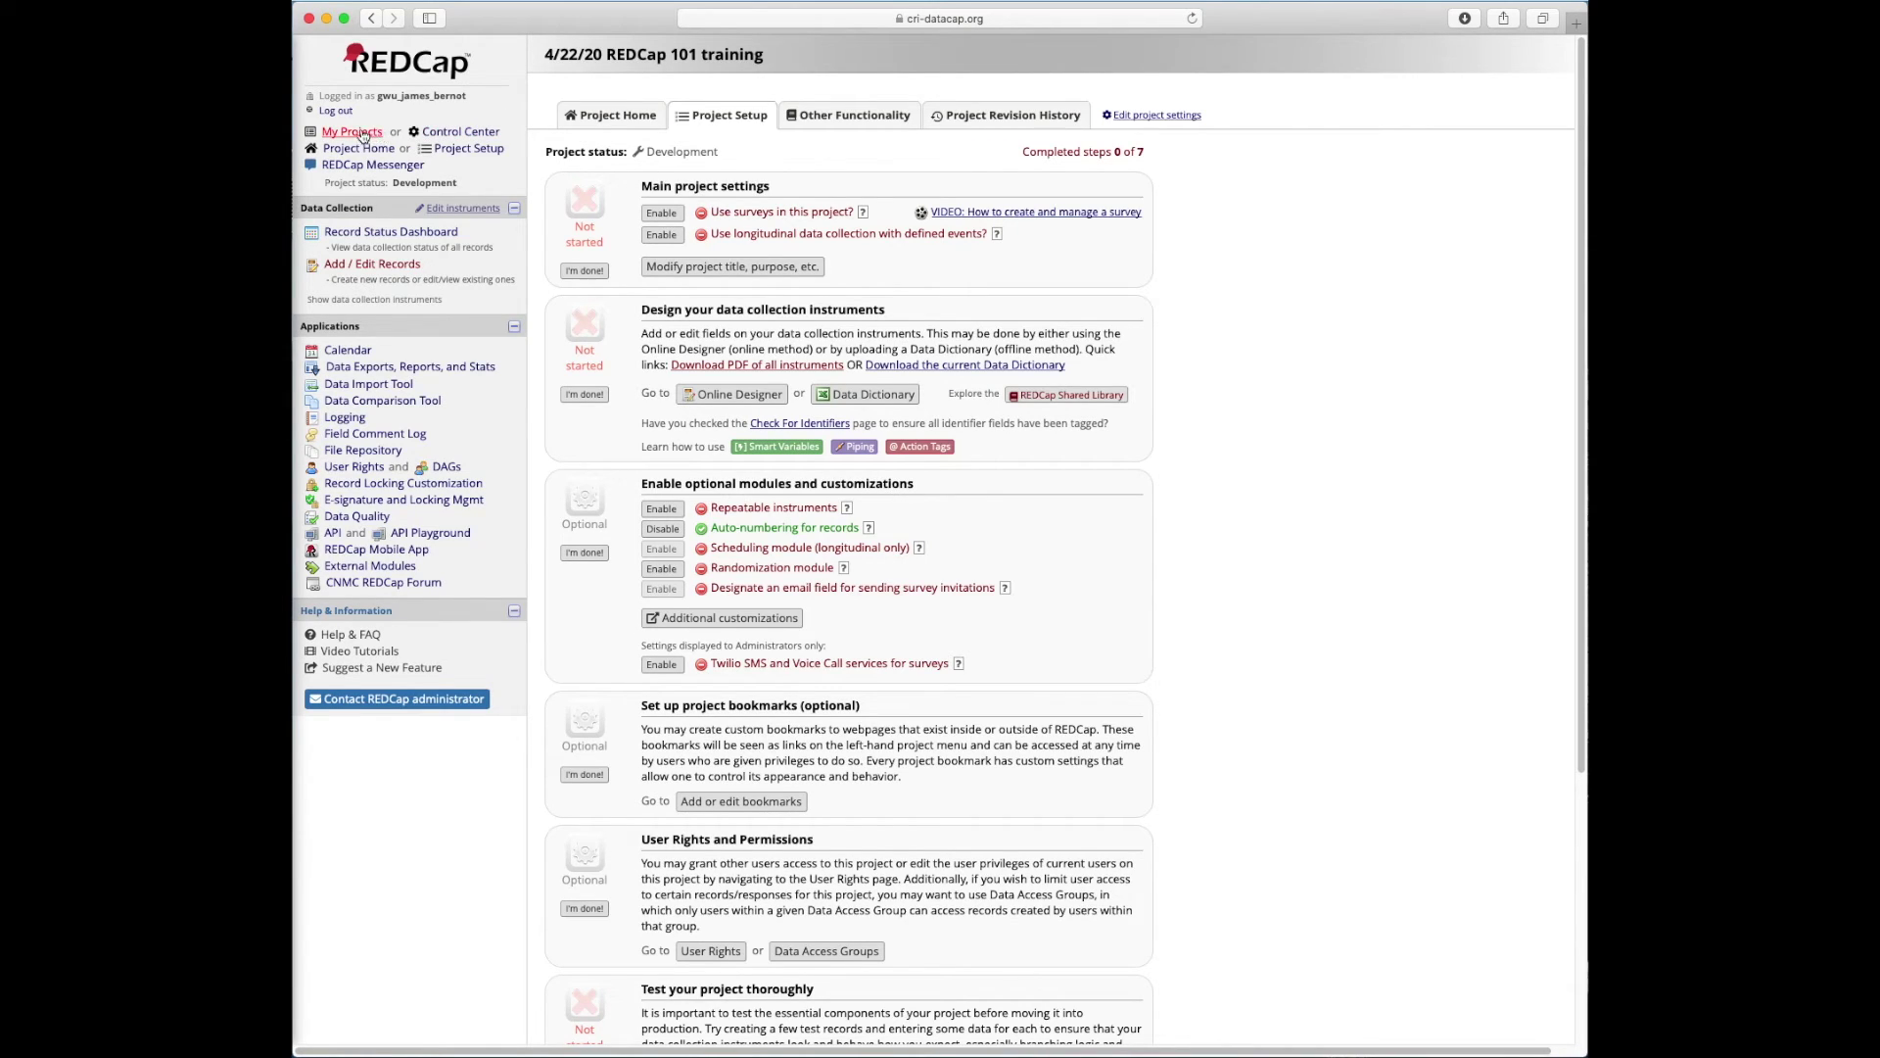
Reopen the Project Setup page and highlight the Main project settings heading.
click(468, 150)
click(480, 150)
drag(644, 185, 772, 185)
click(777, 184)
drag(711, 212, 855, 211)
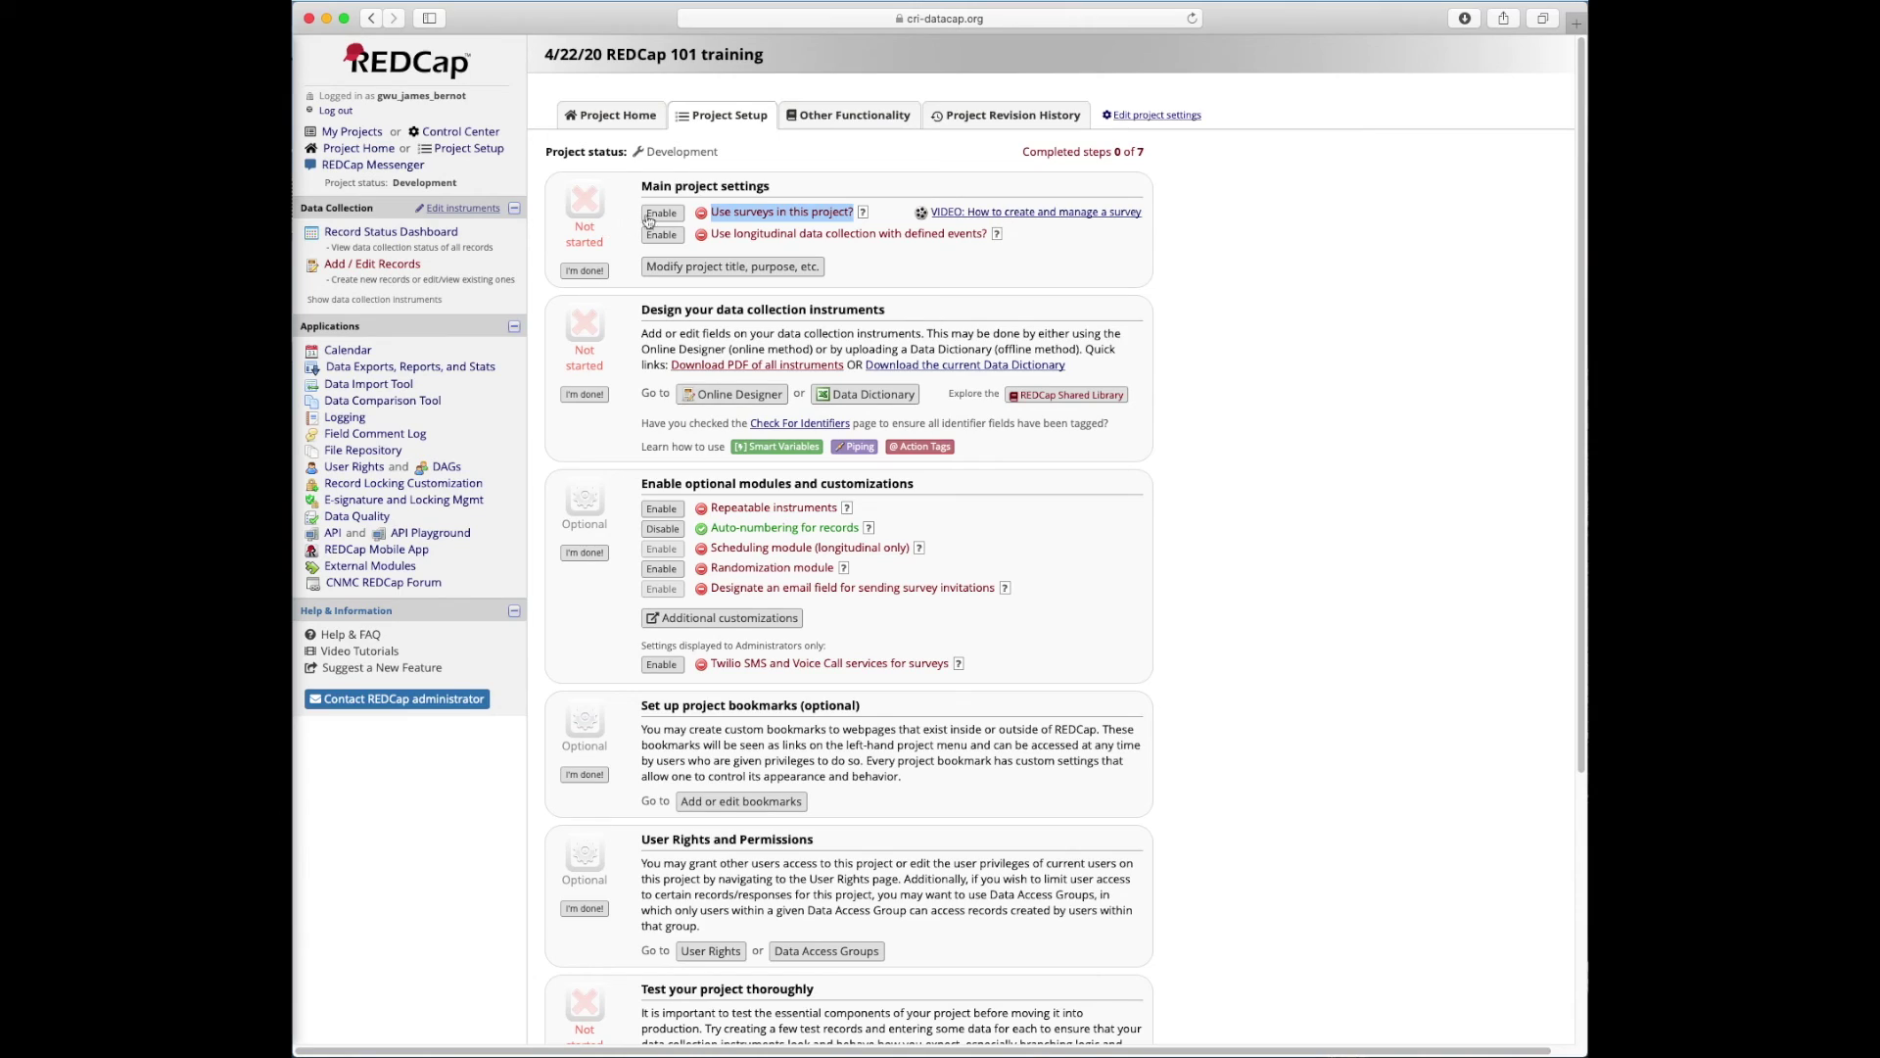
click(773, 209)
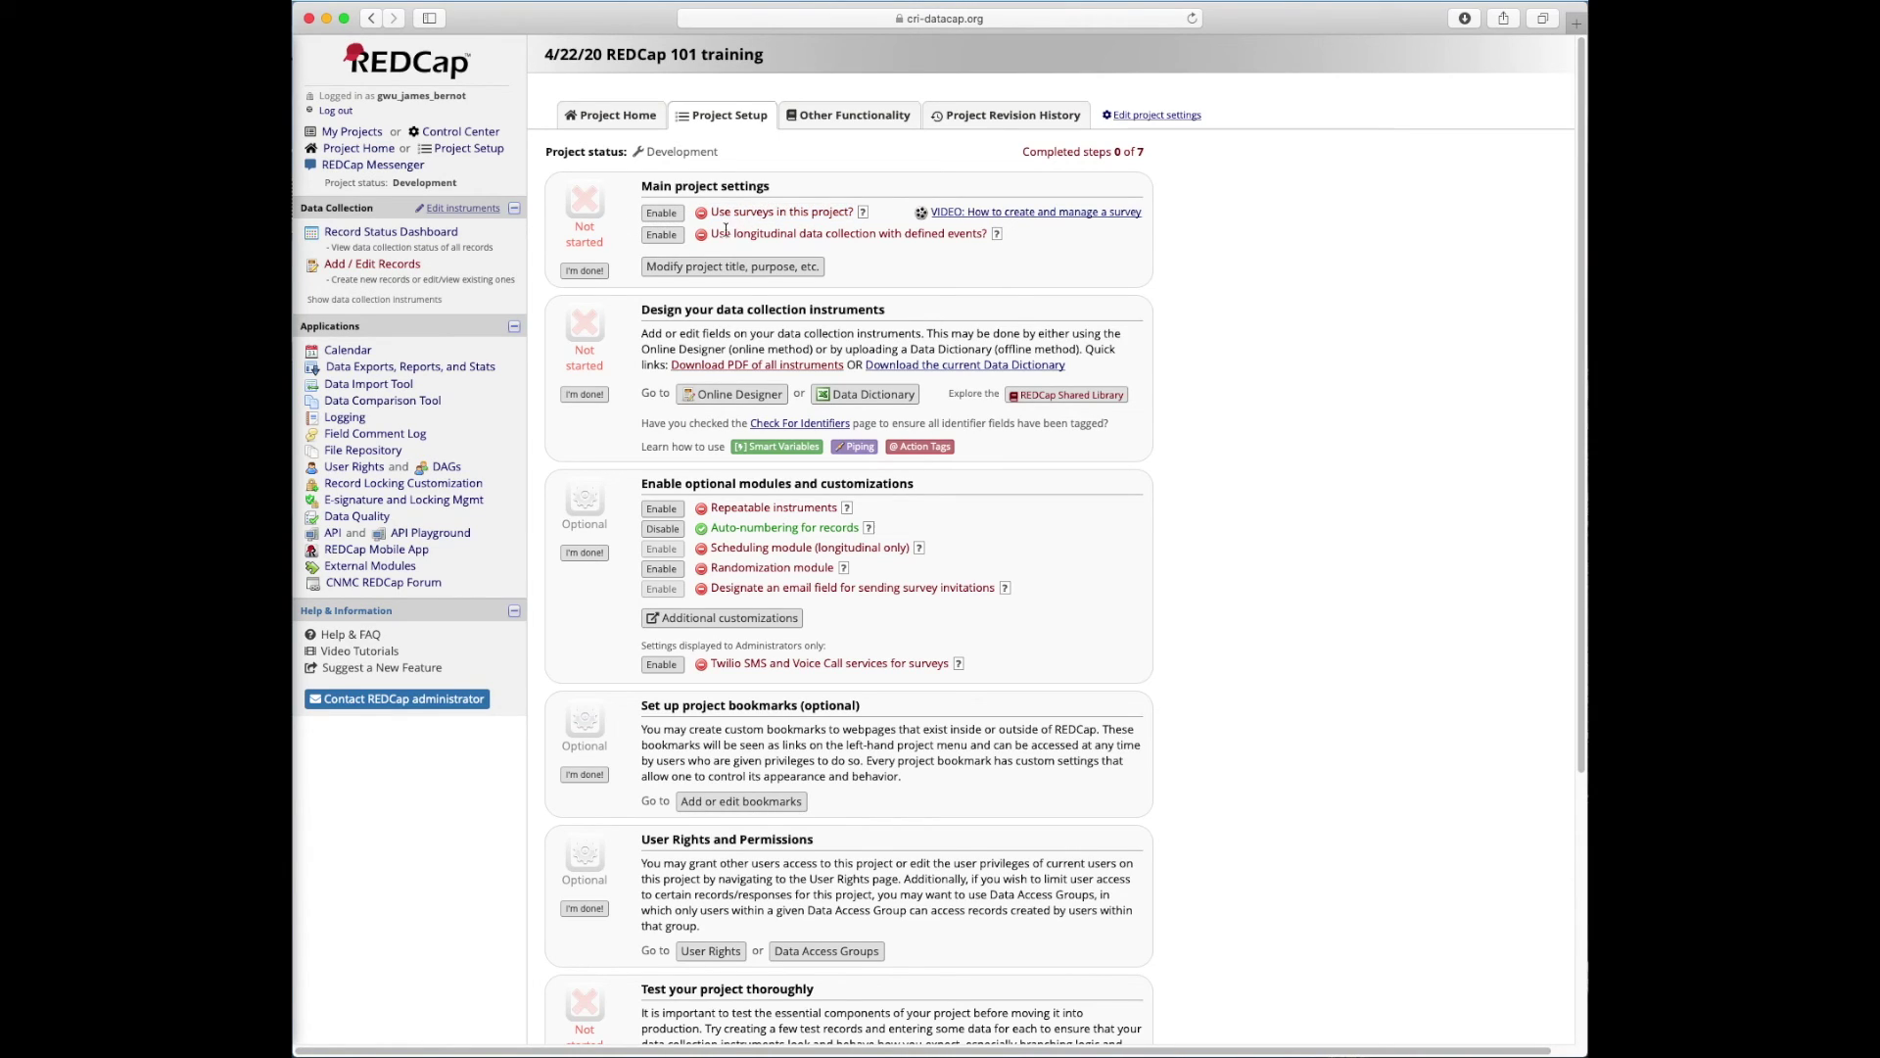
drag(712, 233, 988, 233)
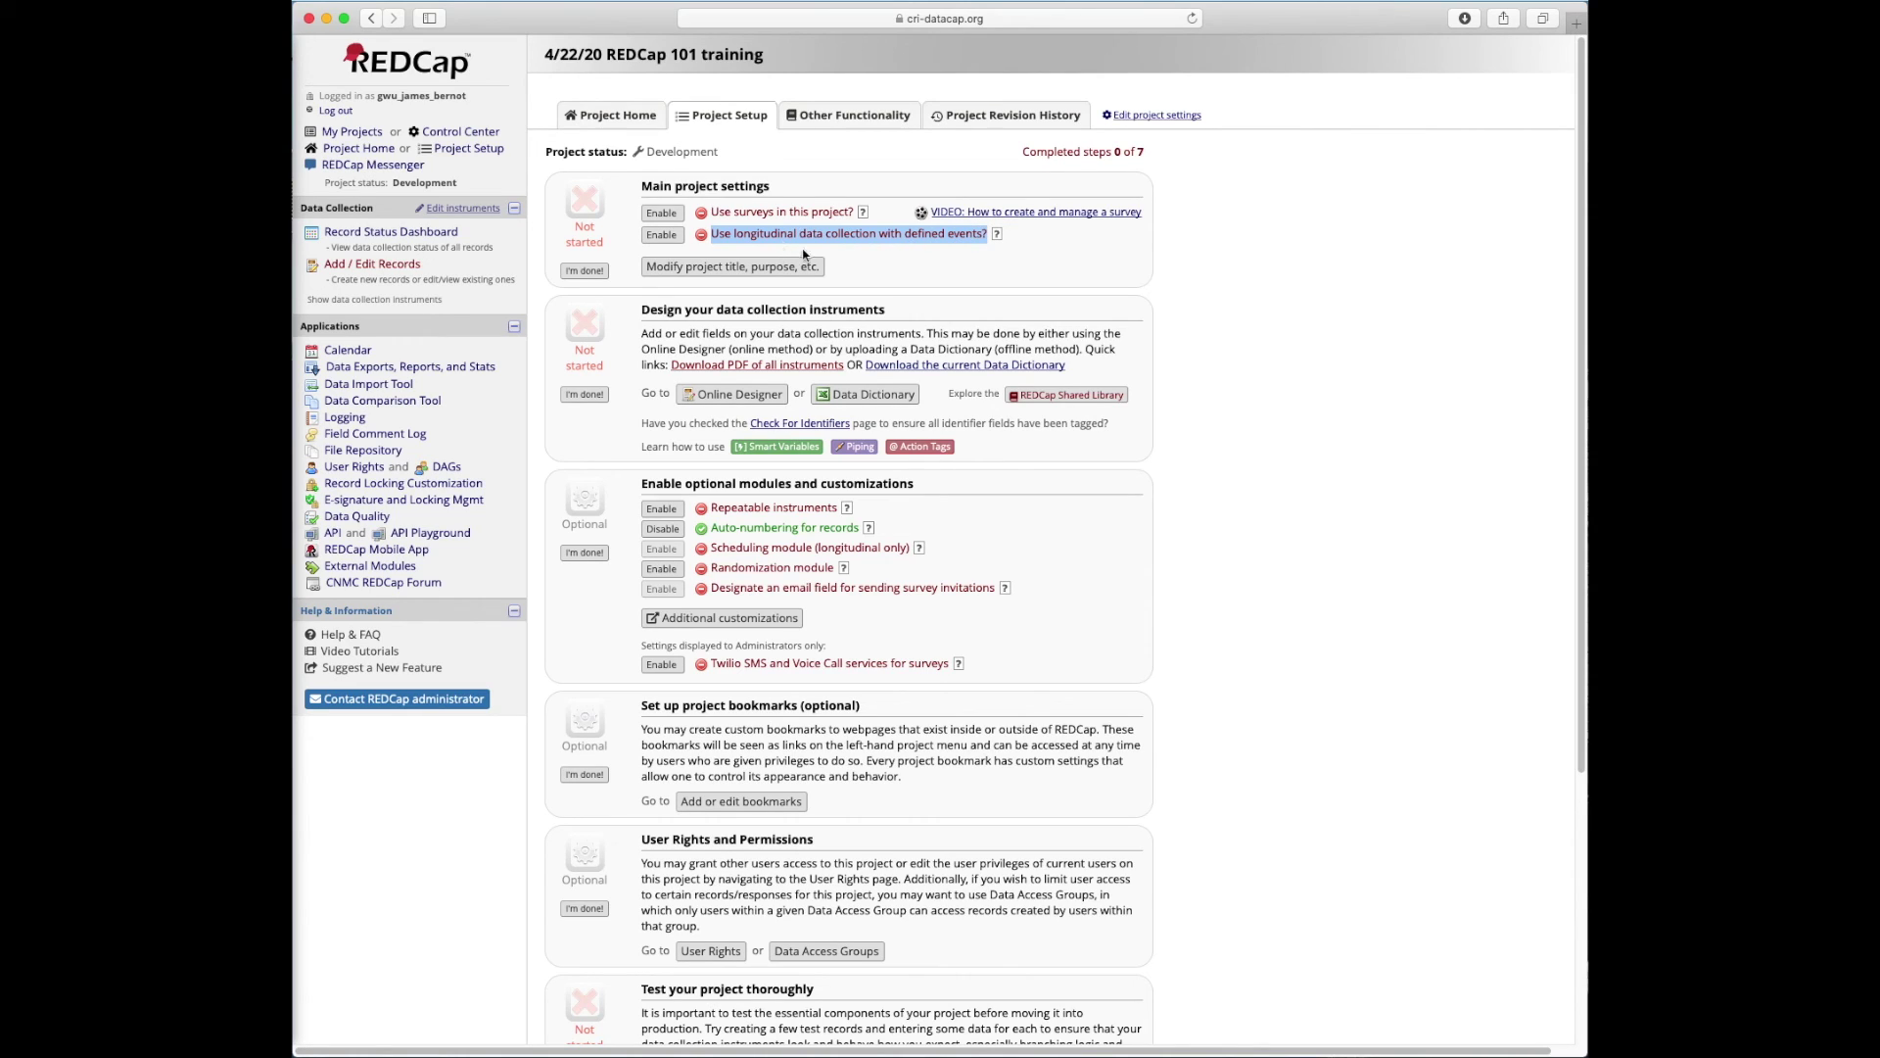
click(658, 257)
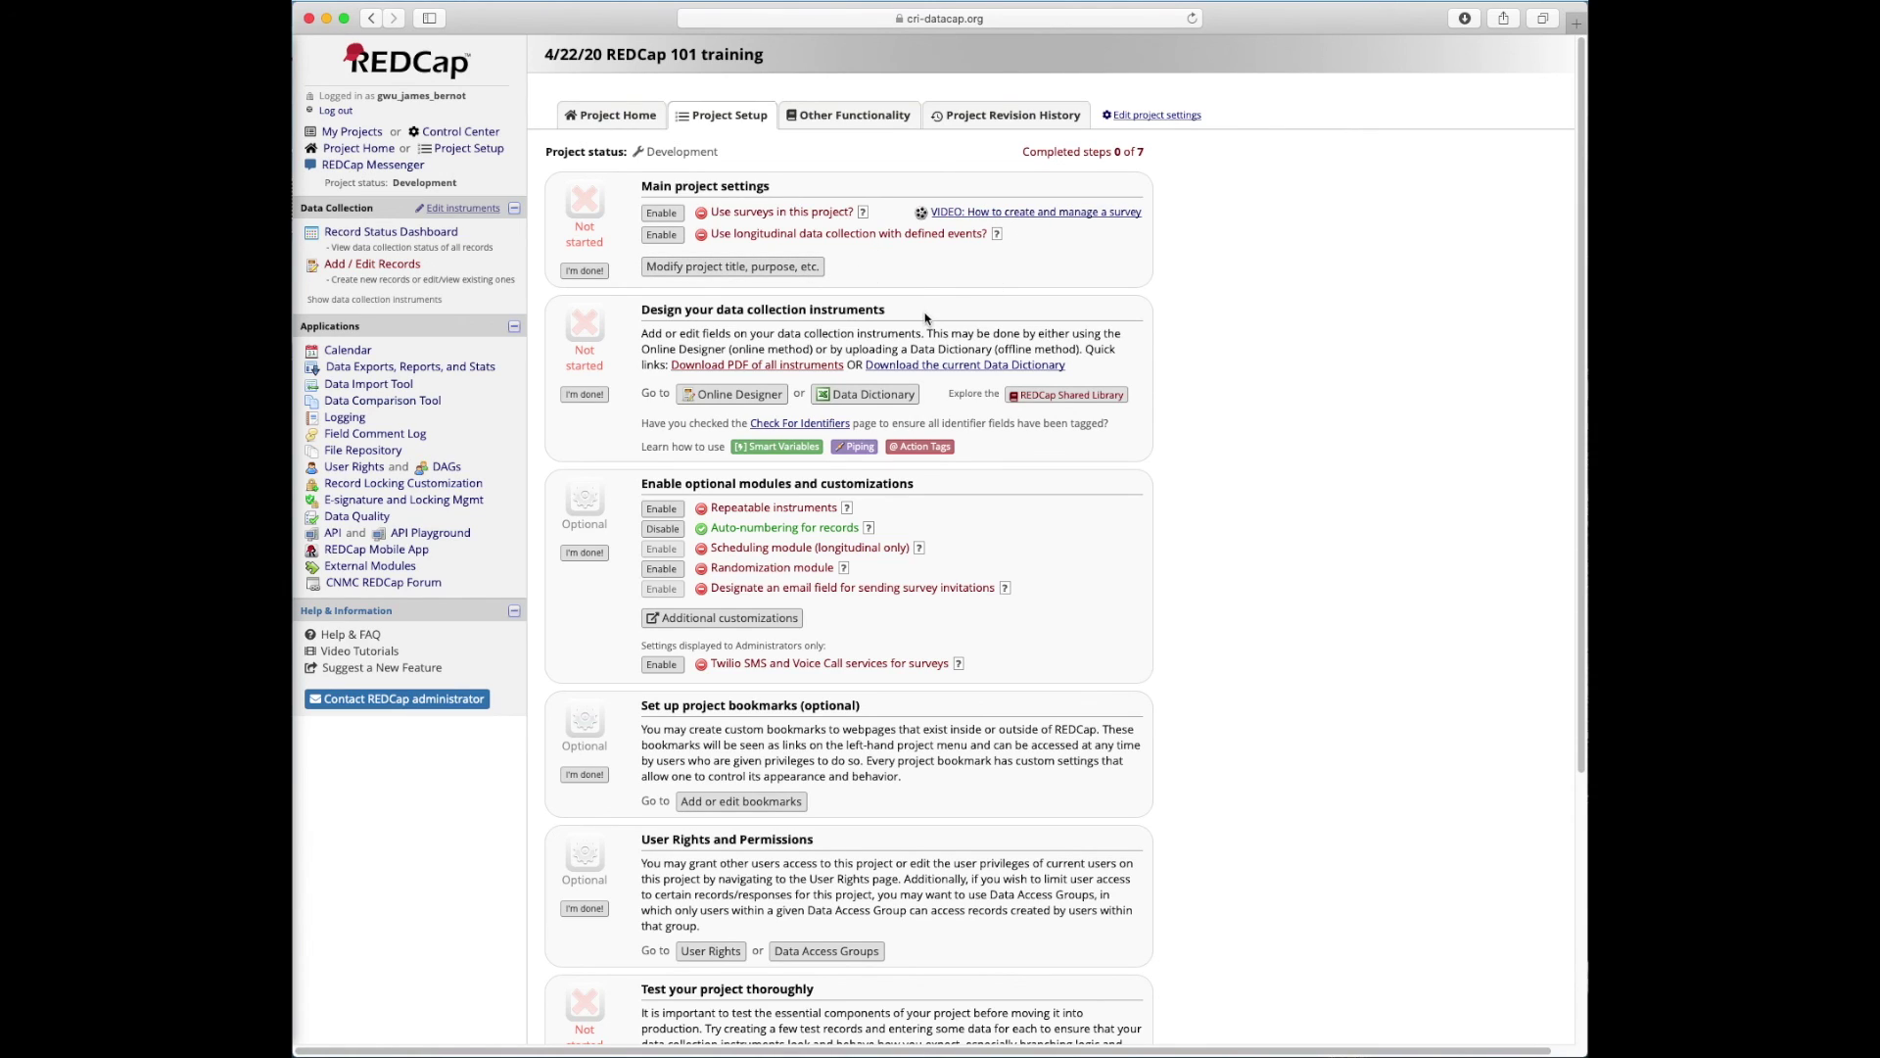
click(692, 267)
Preview the Research purpose, revert to Practice / Just for fun, and close the project settings dialog.
click(921, 521)
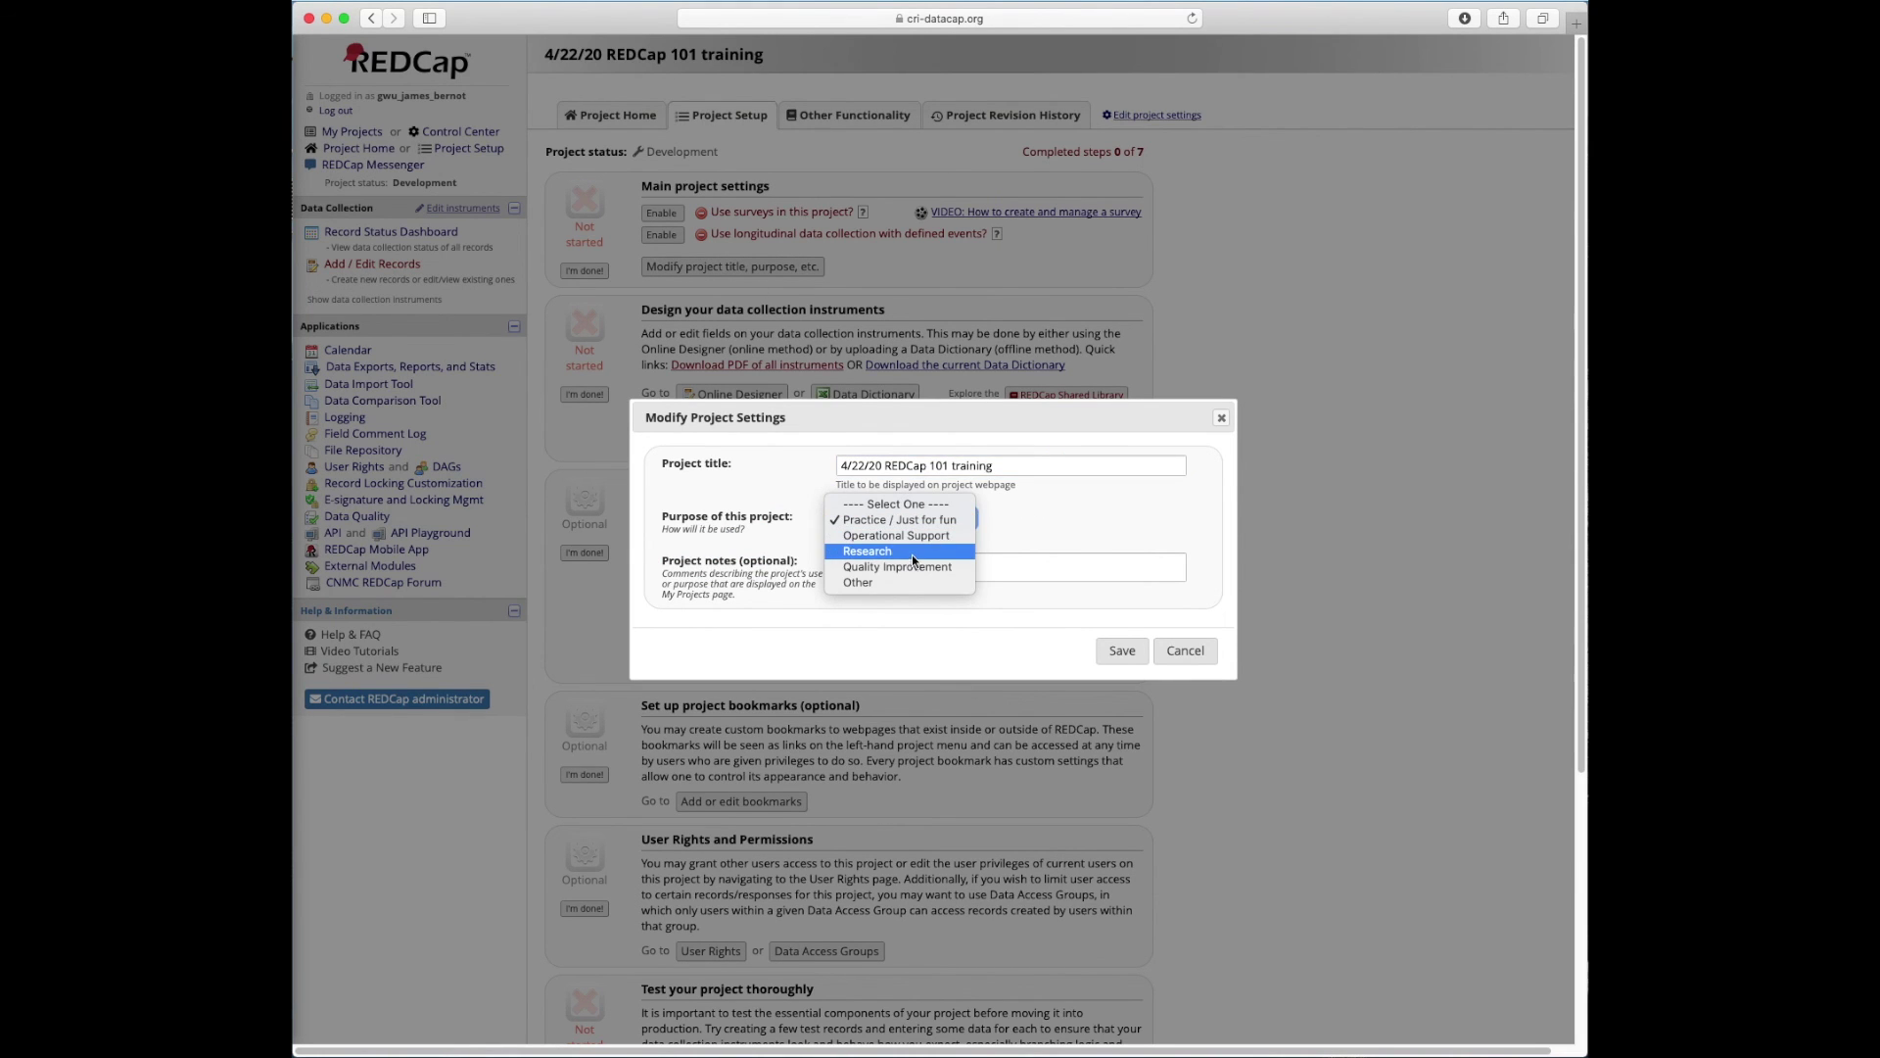
click(913, 555)
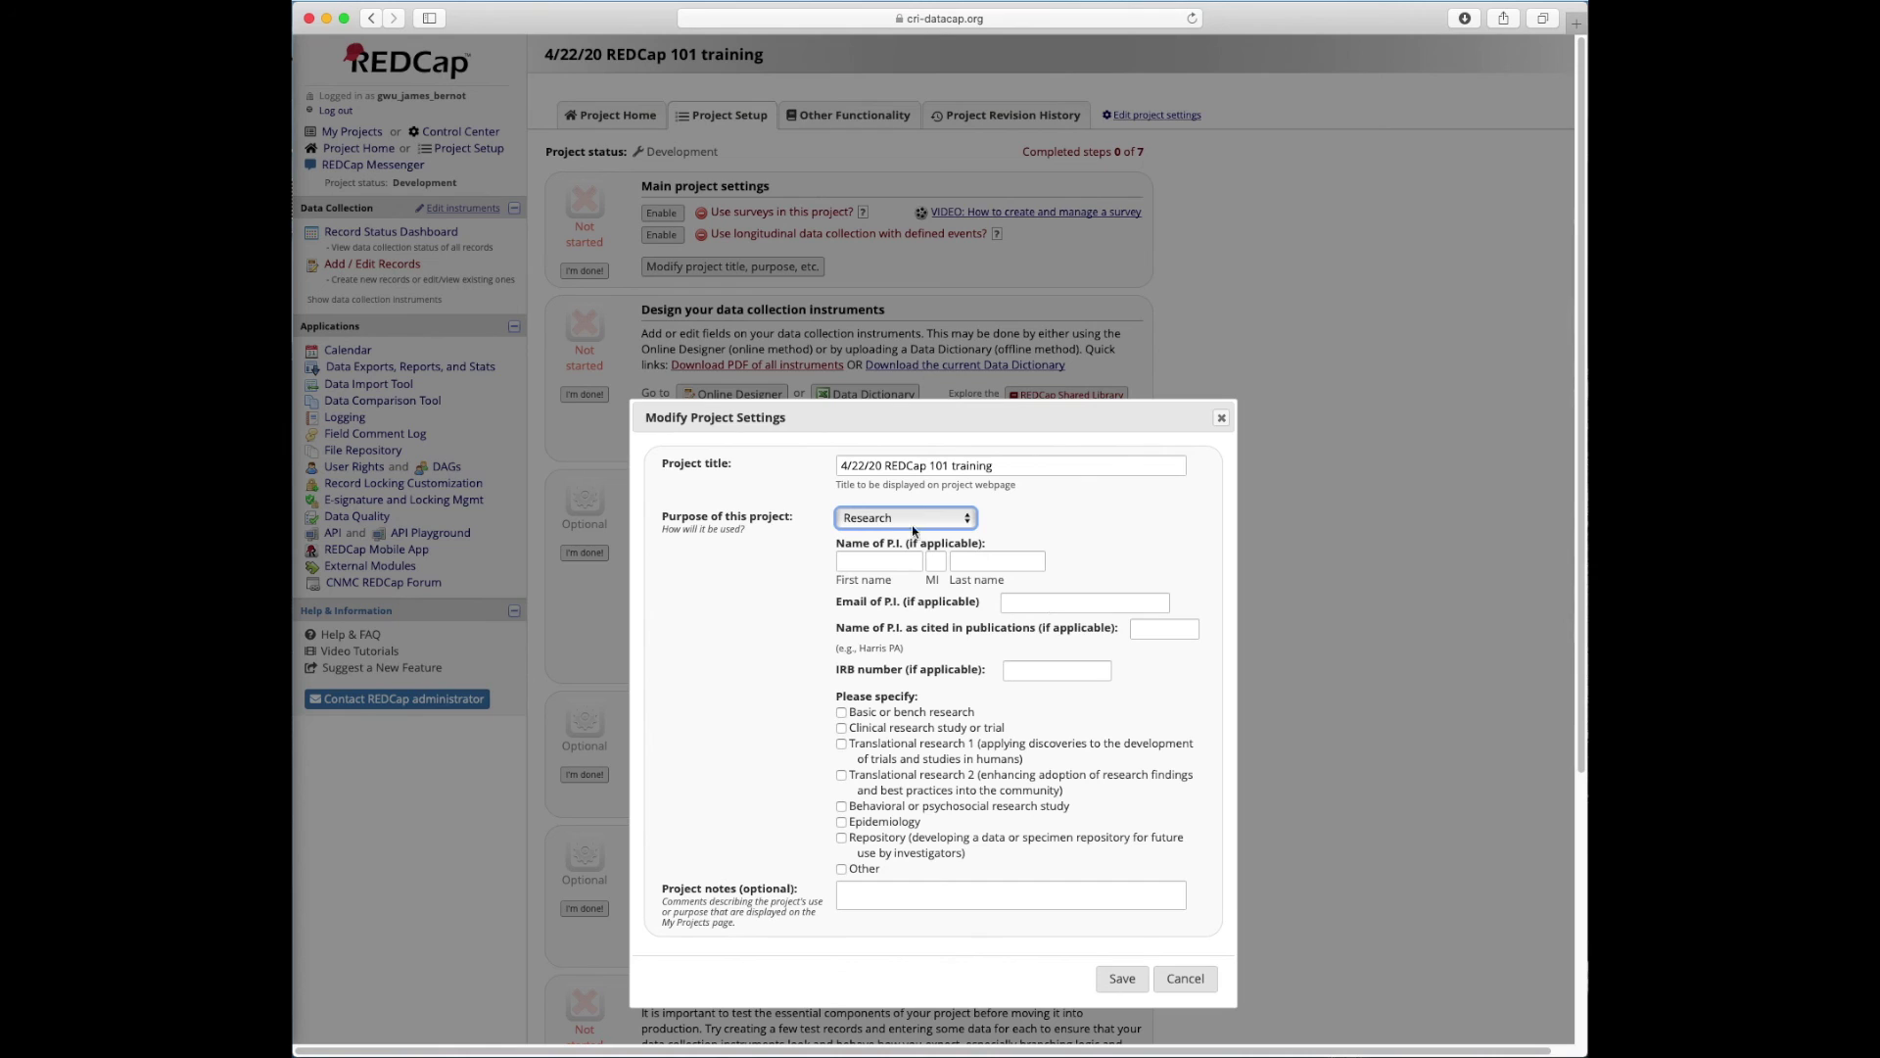
click(913, 523)
click(914, 491)
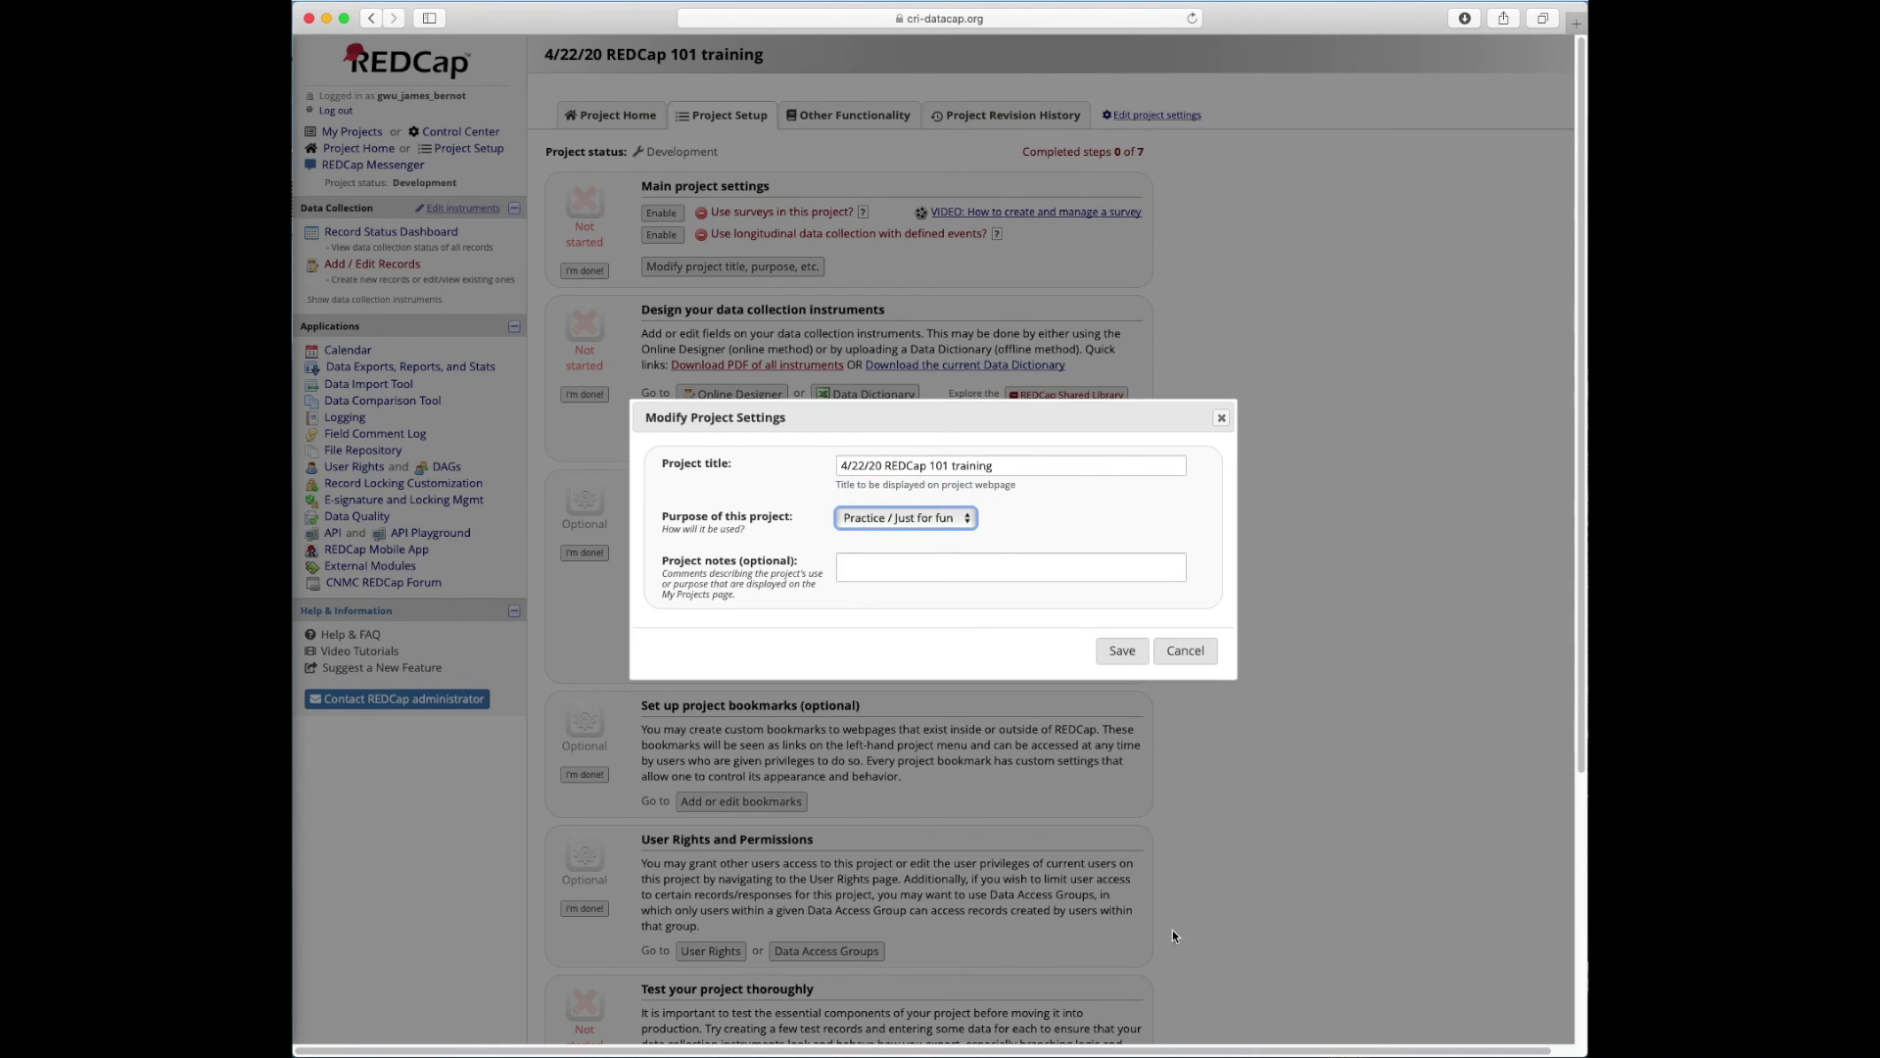
click(1124, 652)
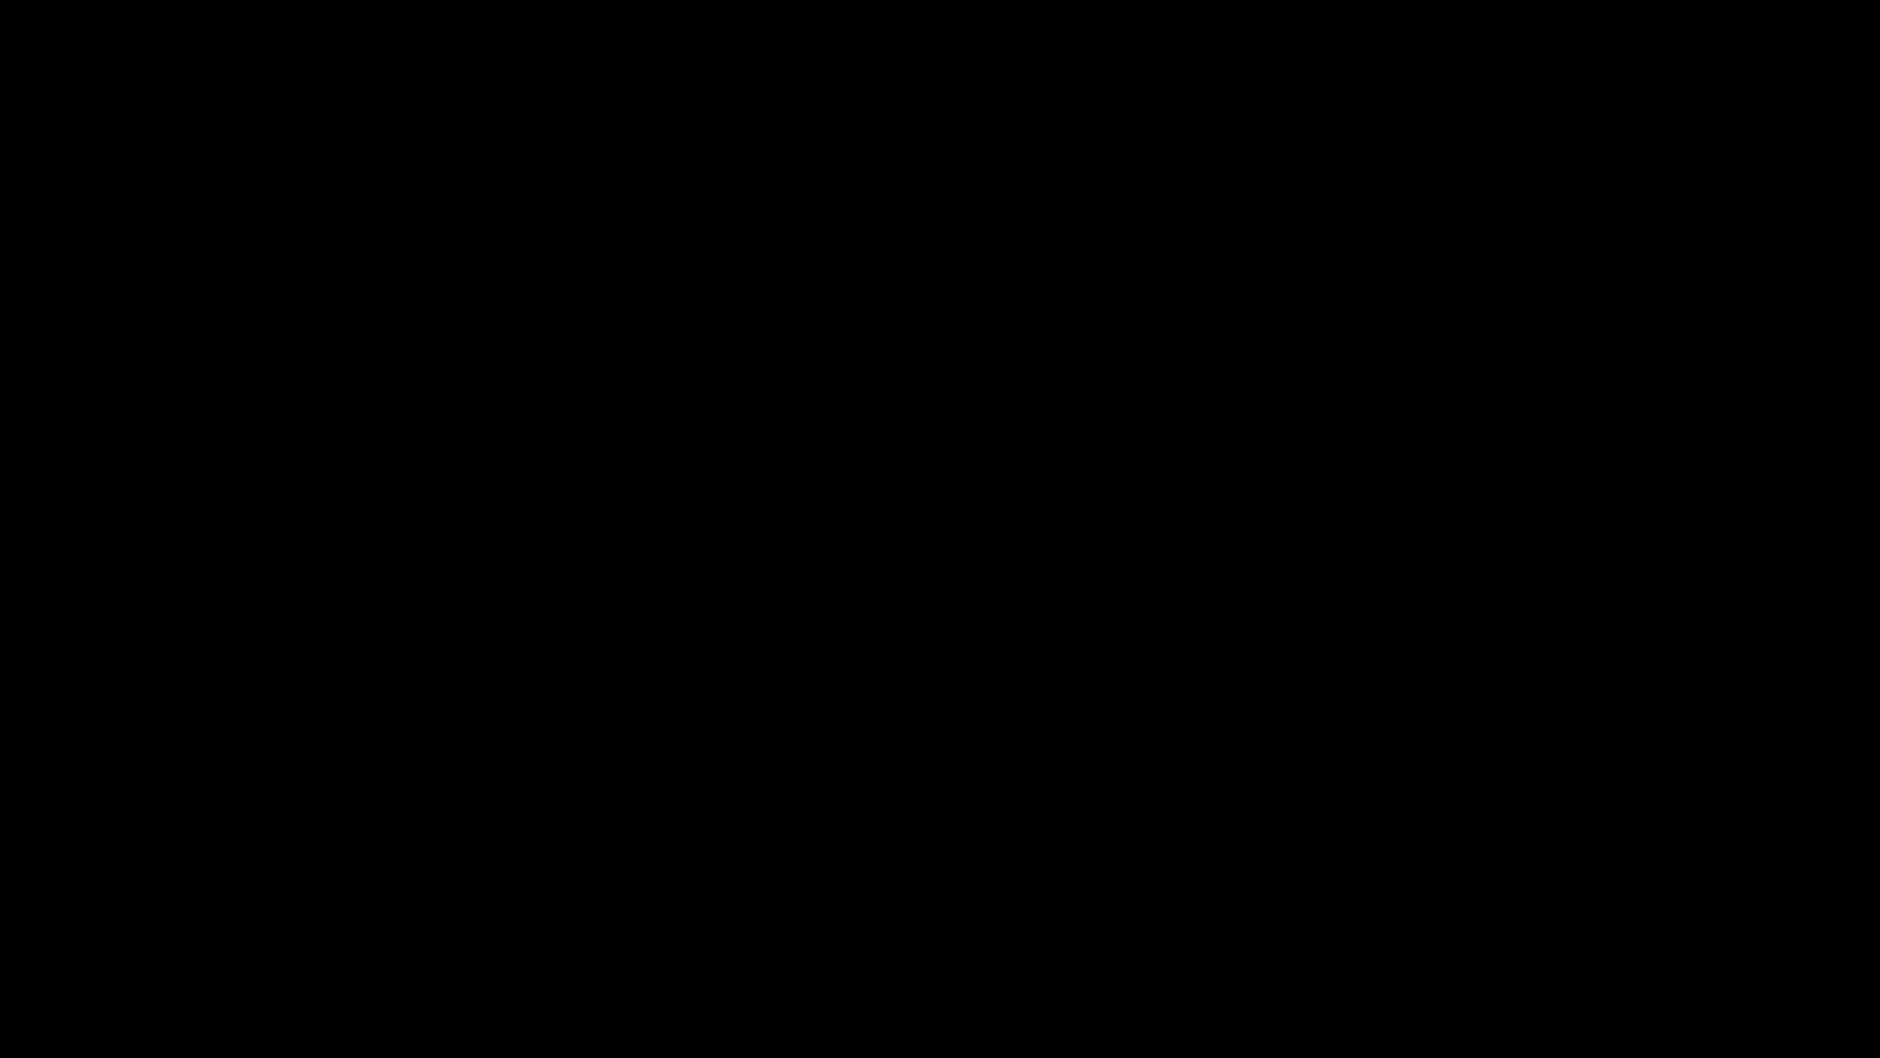